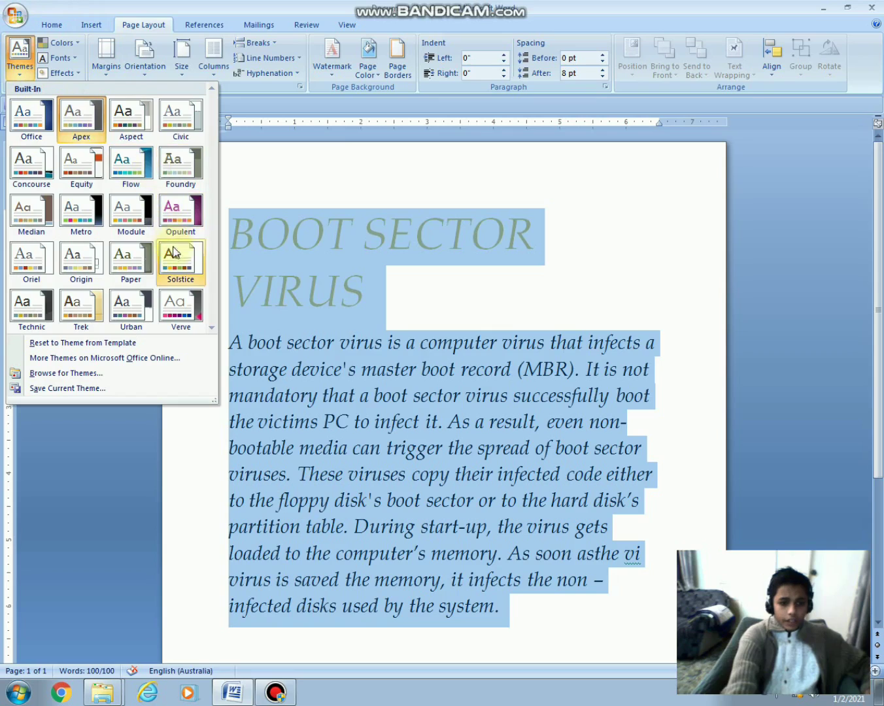
Try the Solstice and Verve themes on the document, and reset it to the theme from the template.
left_click(171, 254)
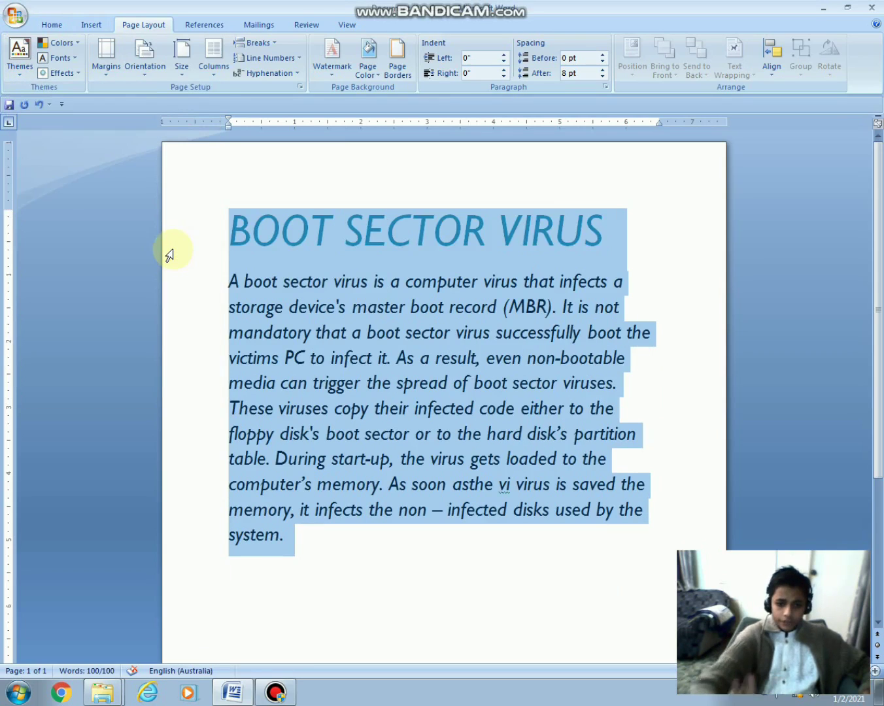
left_click(19, 54)
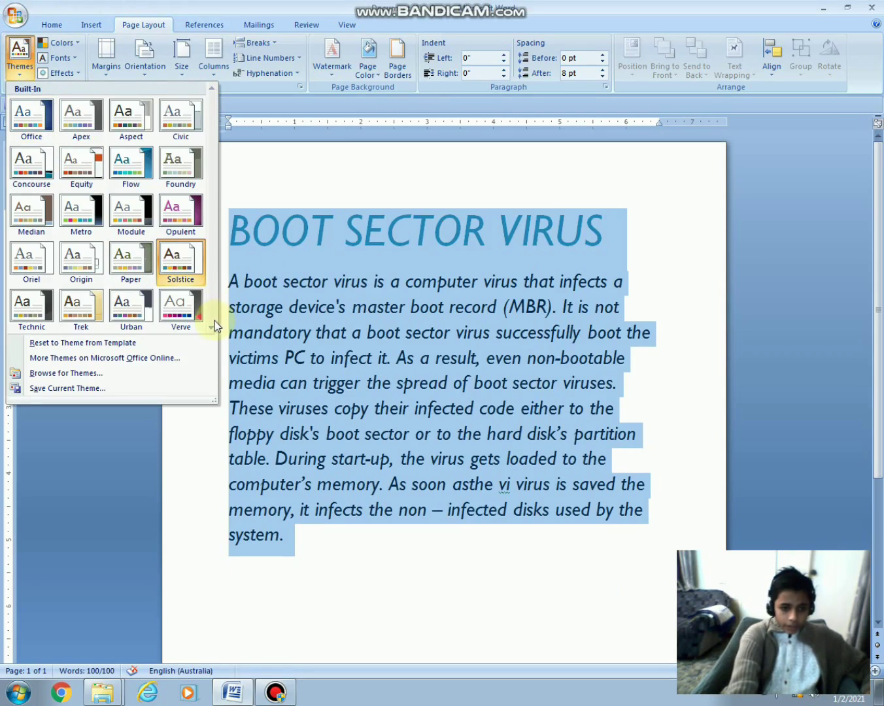
left_click(174, 303)
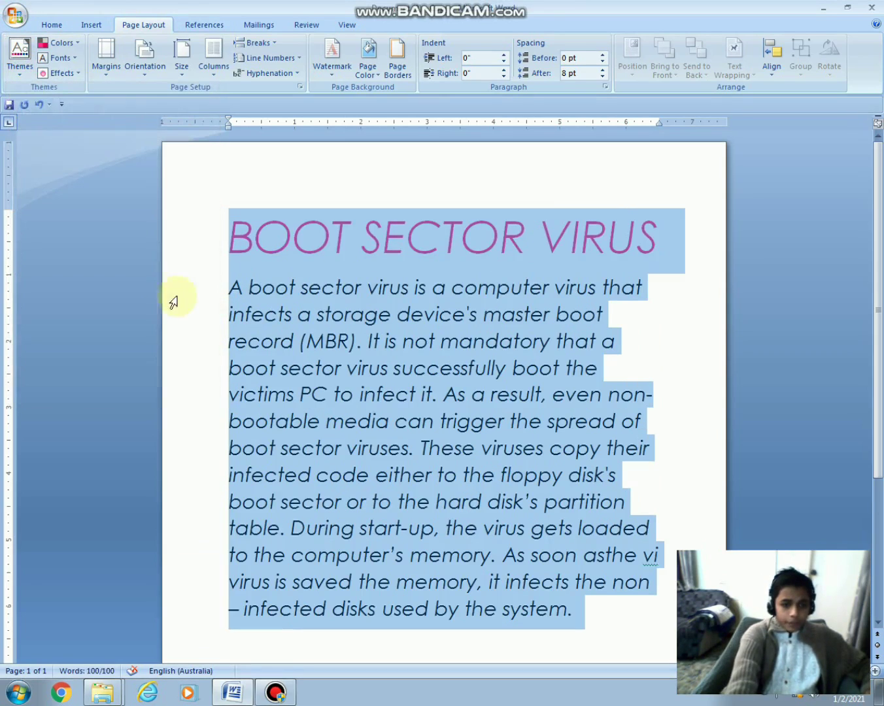
left_click(19, 51)
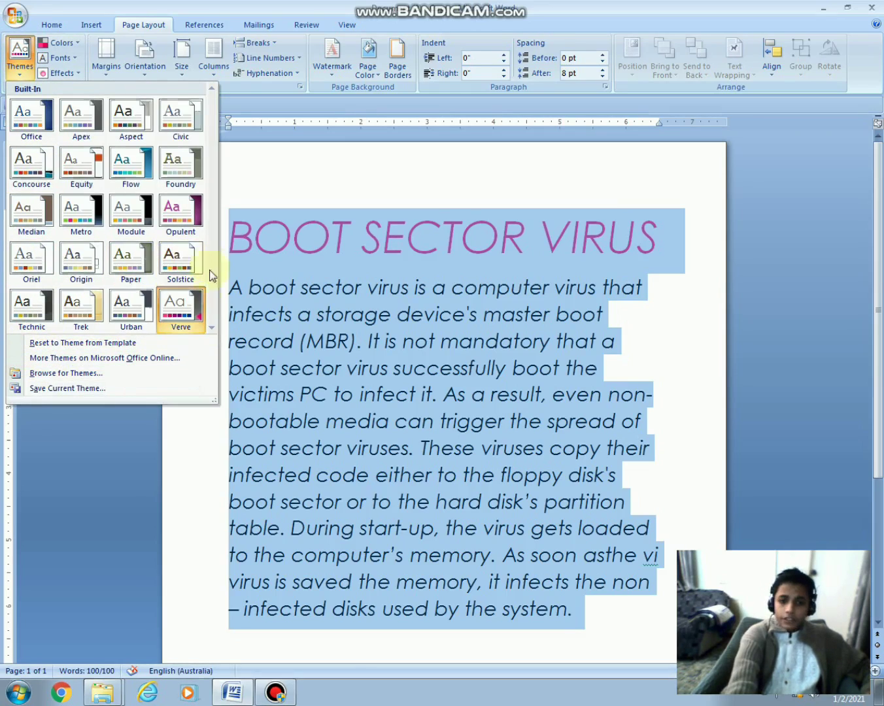
left_click(134, 341)
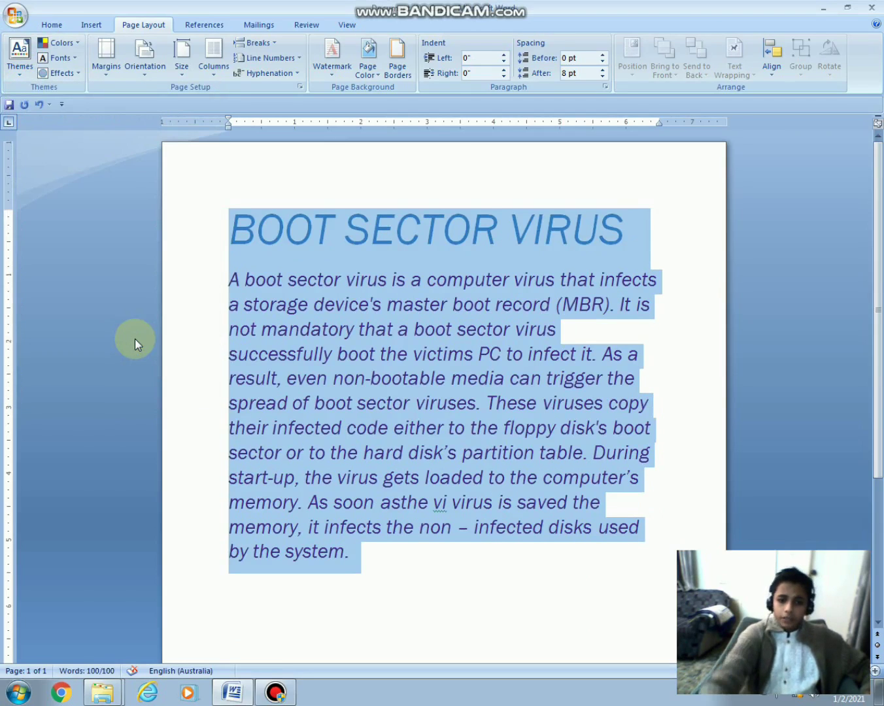
Try the Solstice theme again and apply the Urban theme to the document.
left_click(20, 54)
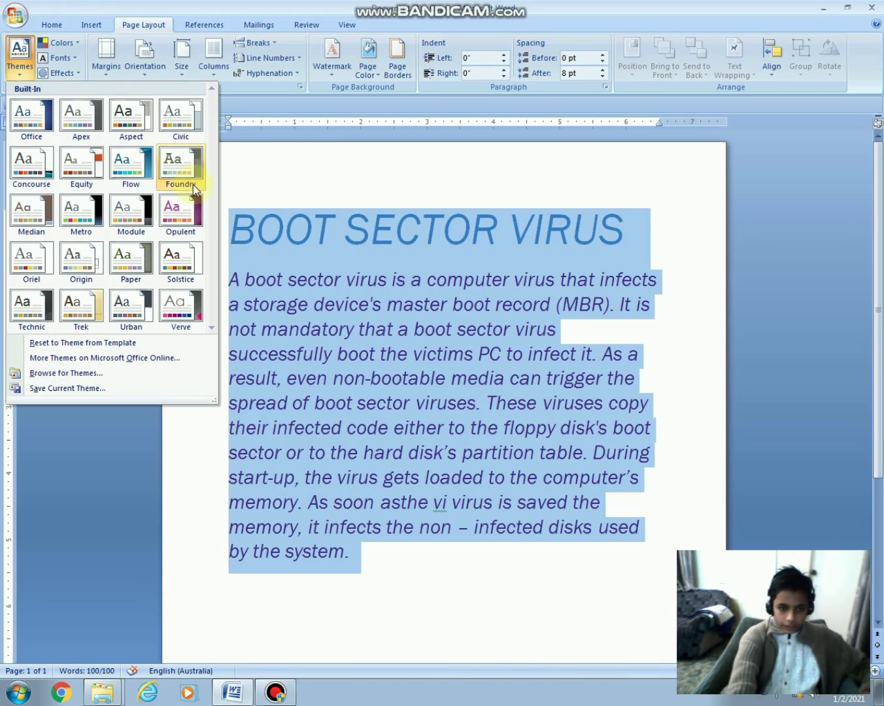
left_click(168, 260)
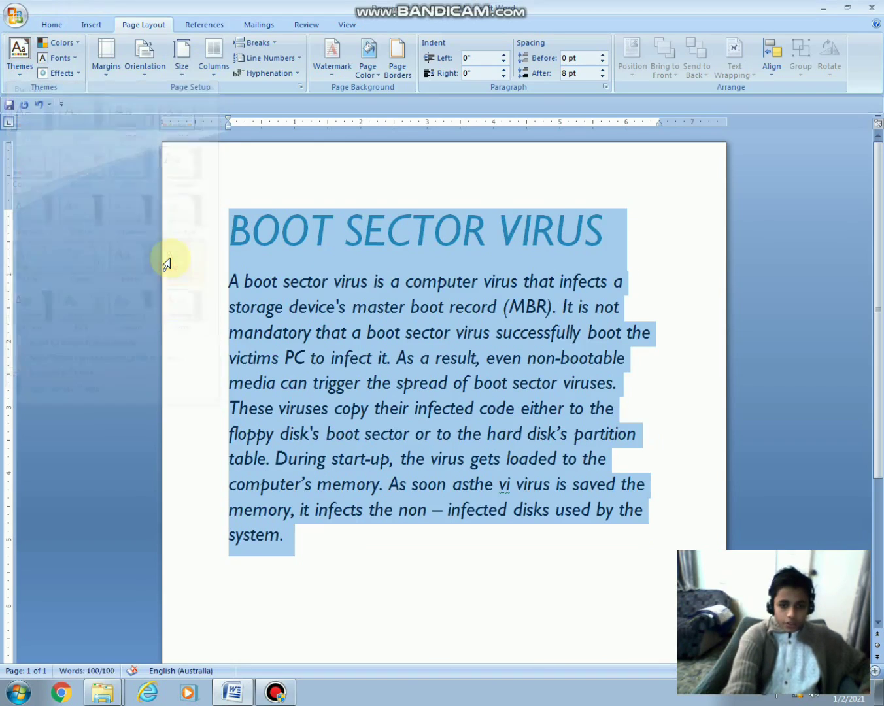
left_click(20, 55)
left_click(116, 304)
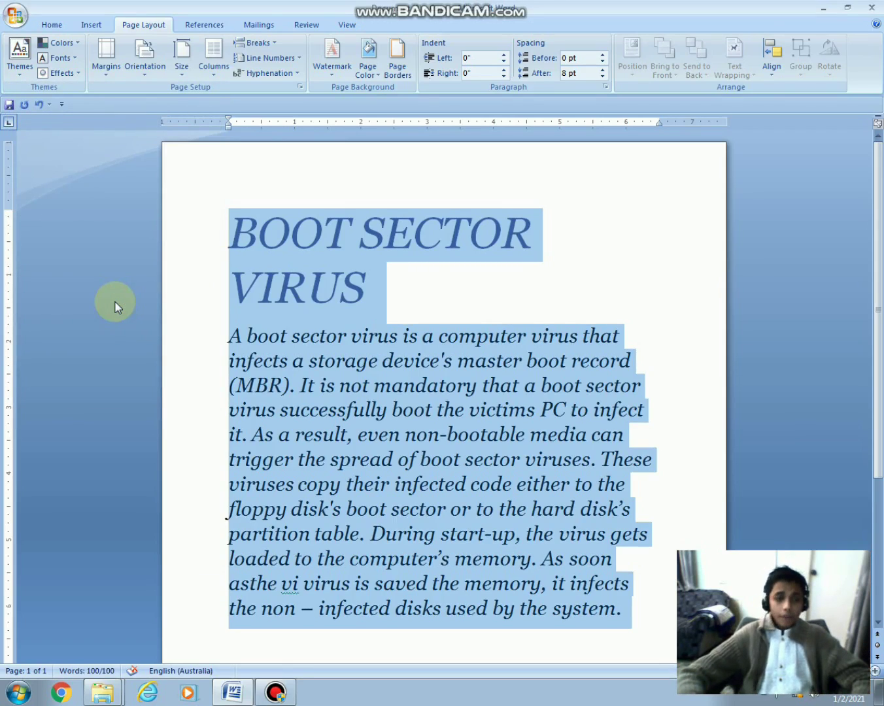
Try the Apex and Origin theme colors, and apply the Custom 5 color set to the document.
left_click(58, 42)
left_click(104, 189)
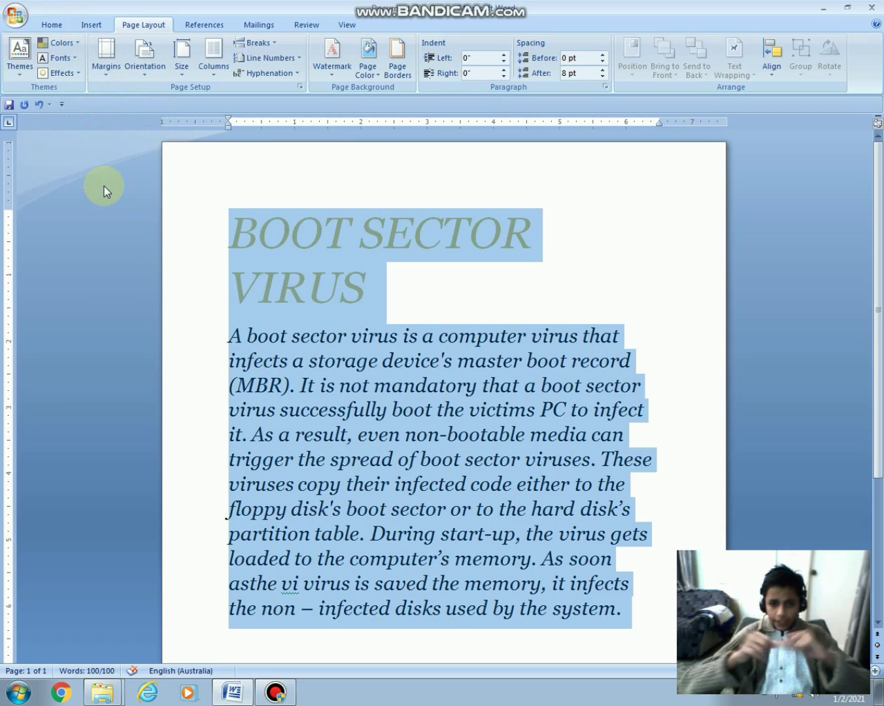
left_click(59, 42)
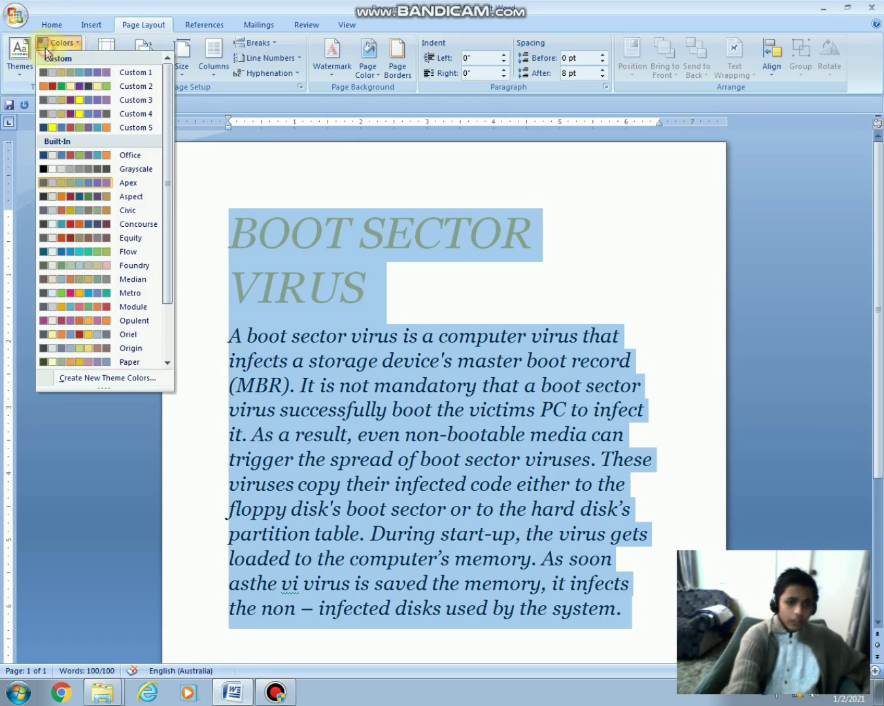
left_click(98, 347)
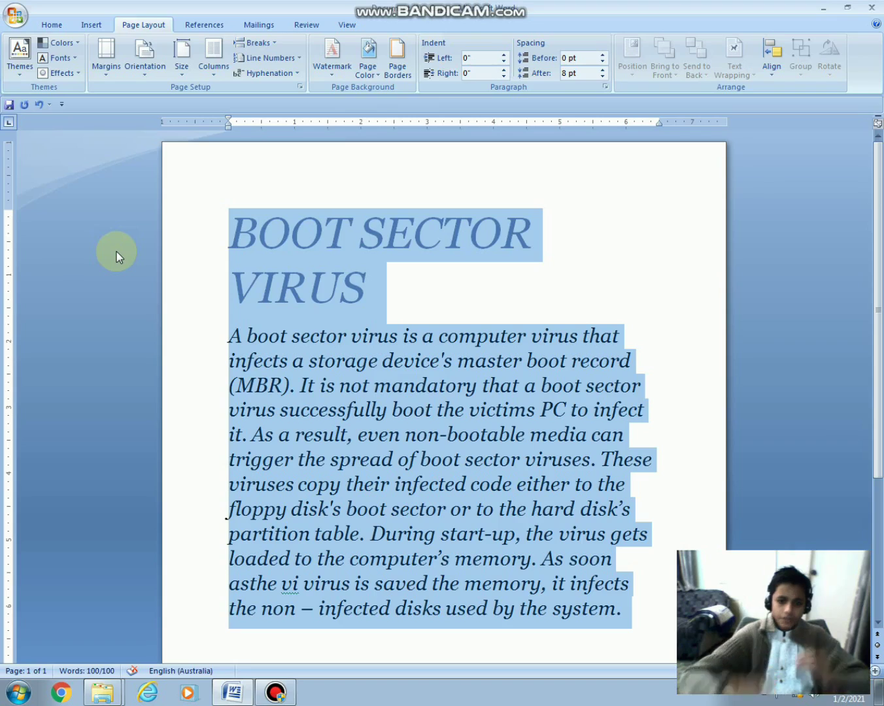
left_click(67, 42)
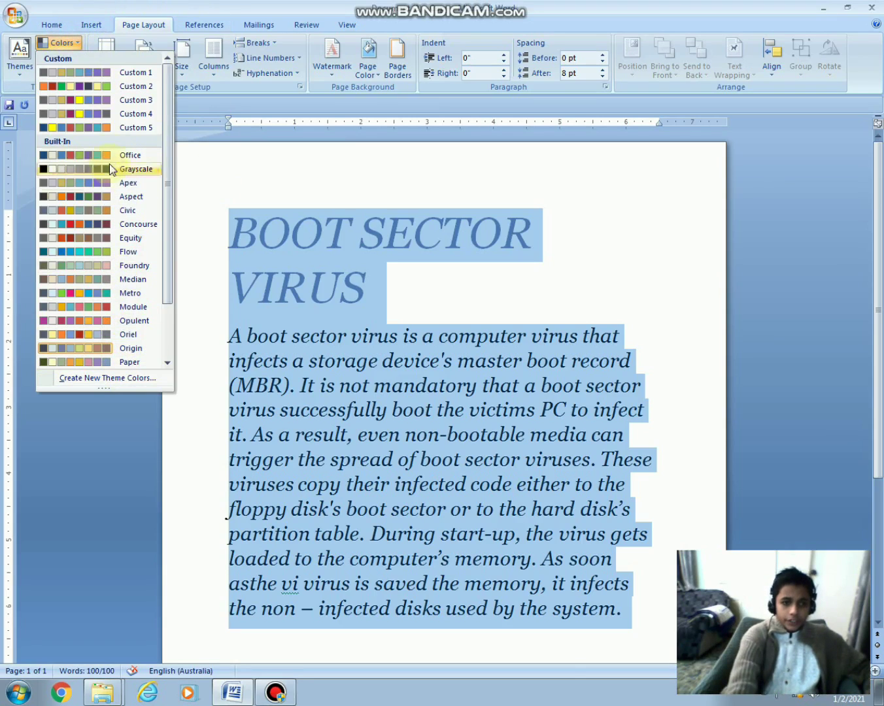
left_click(109, 128)
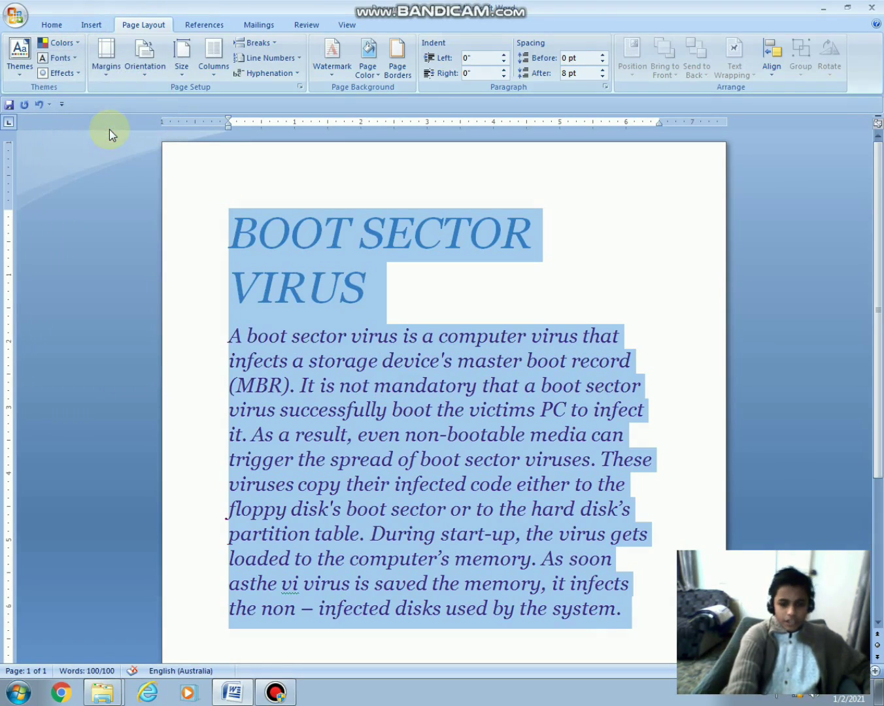
Try the Office 2, Civic and Urban theme font sets on the document.
left_click(64, 62)
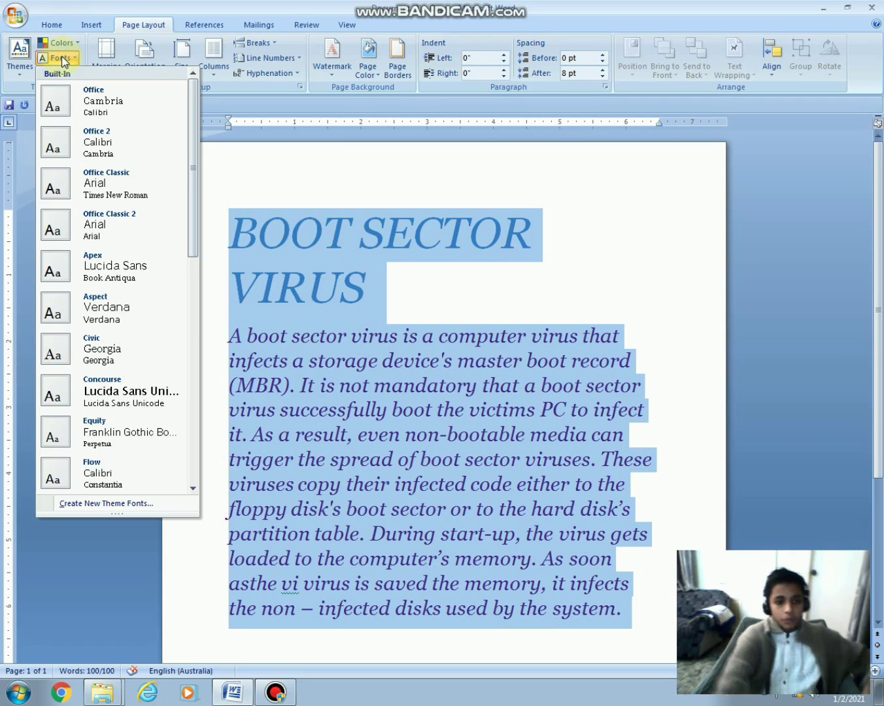
left_click(86, 138)
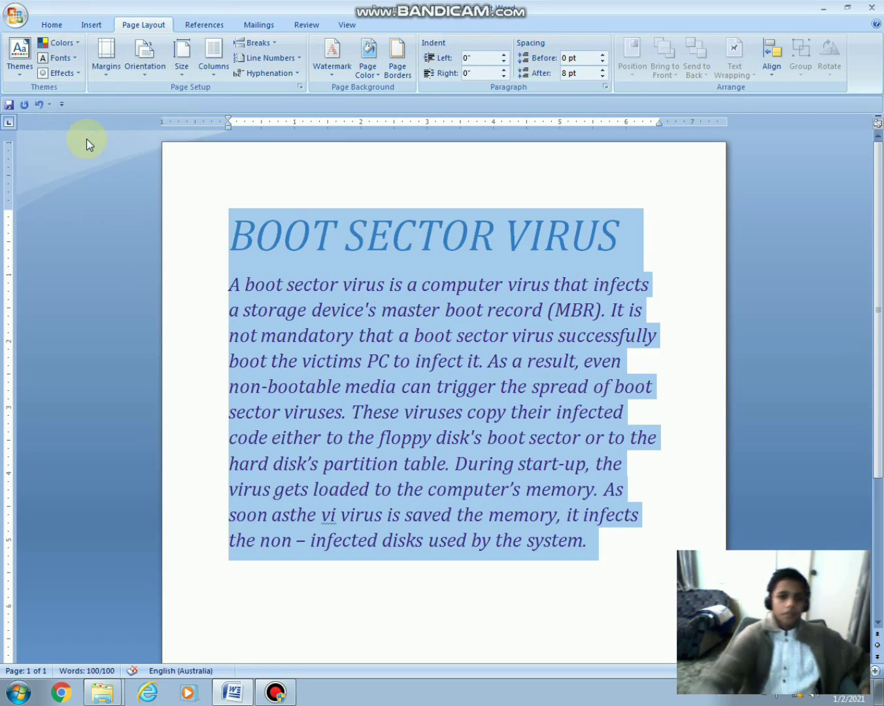
left_click(77, 58)
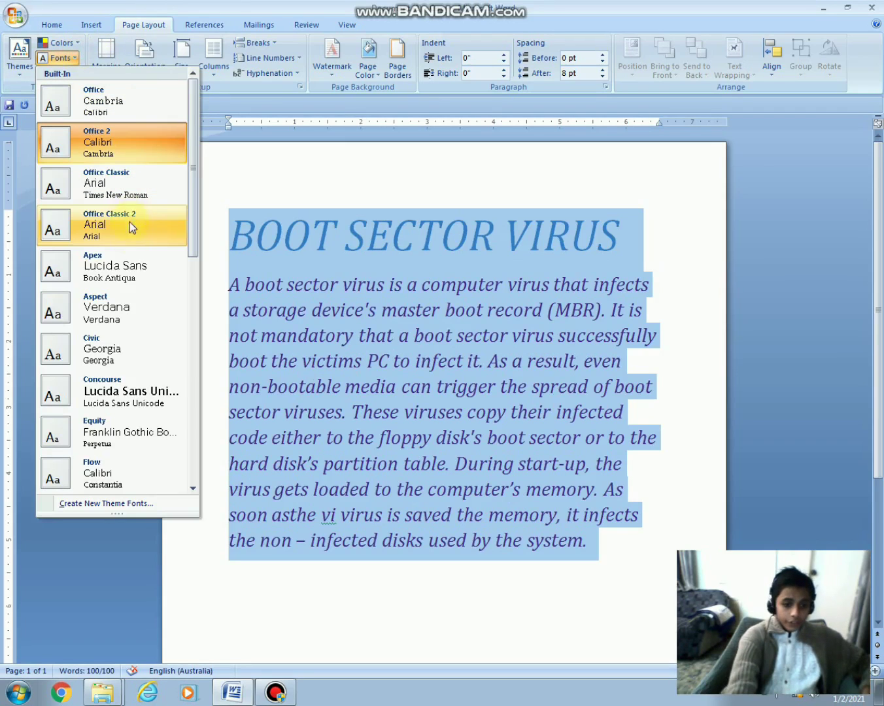
left_click(138, 342)
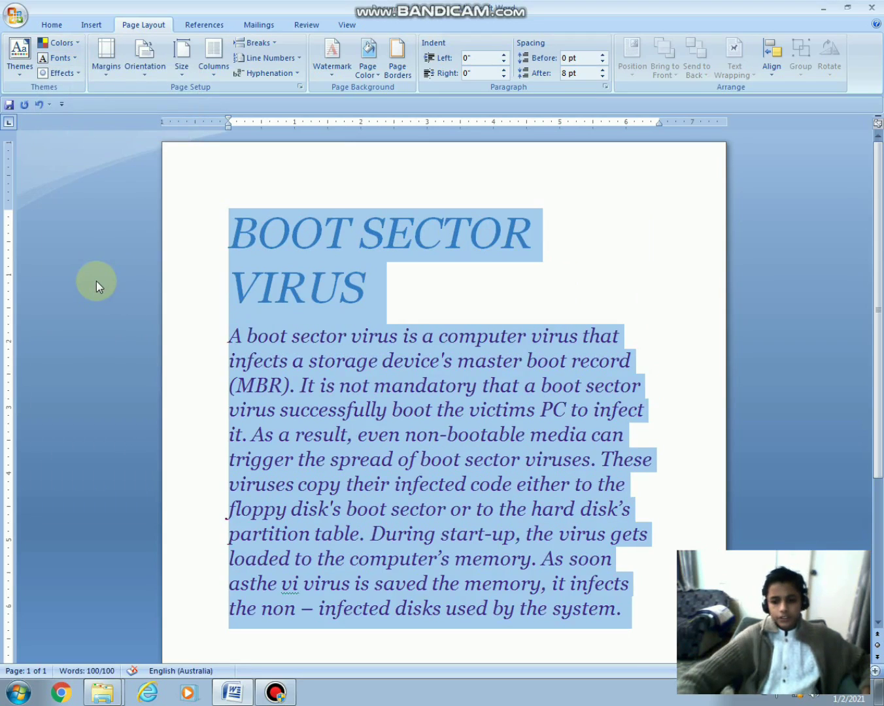
left_click(78, 58)
left_click_drag(193, 174, 196, 422)
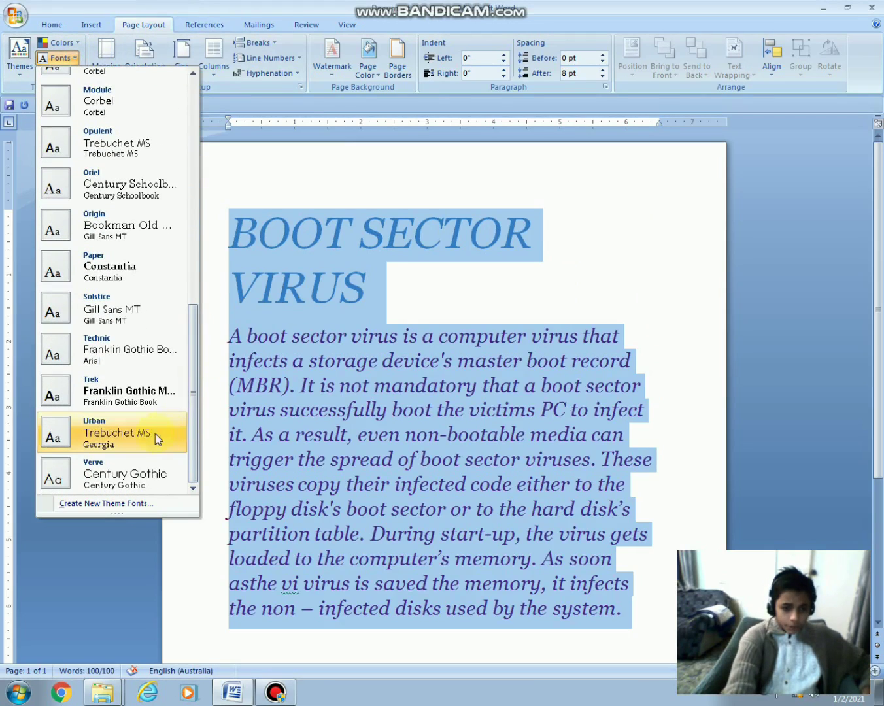
left_click(147, 437)
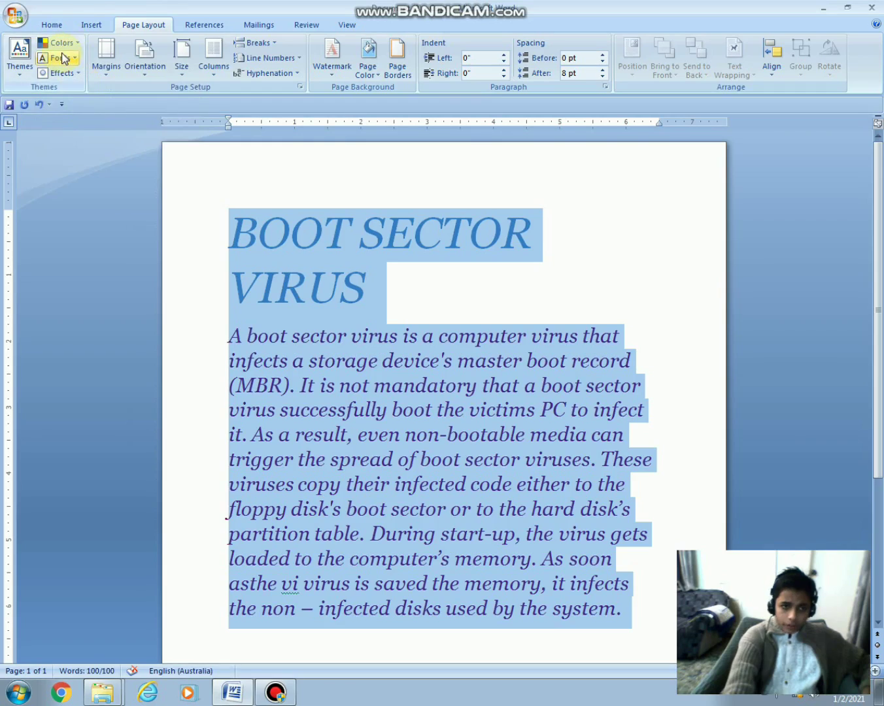
Start a new theme font set with Tekton Pro as the Latin heading font and Gadugi as the Latin body font.
left_click(59, 57)
left_click(92, 503)
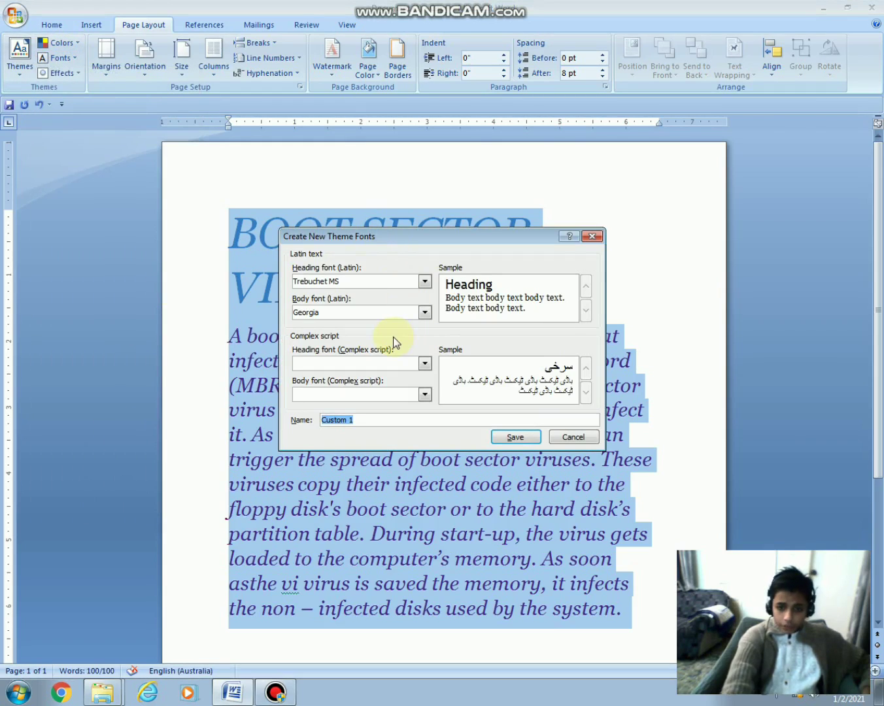
left_click(426, 286)
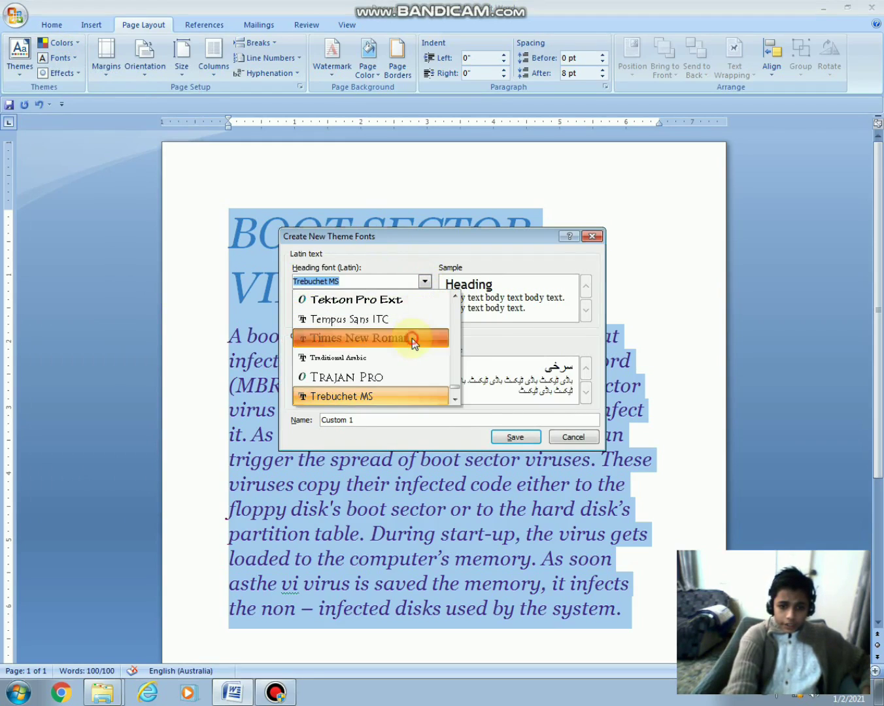
left_click(412, 342)
left_click(425, 282)
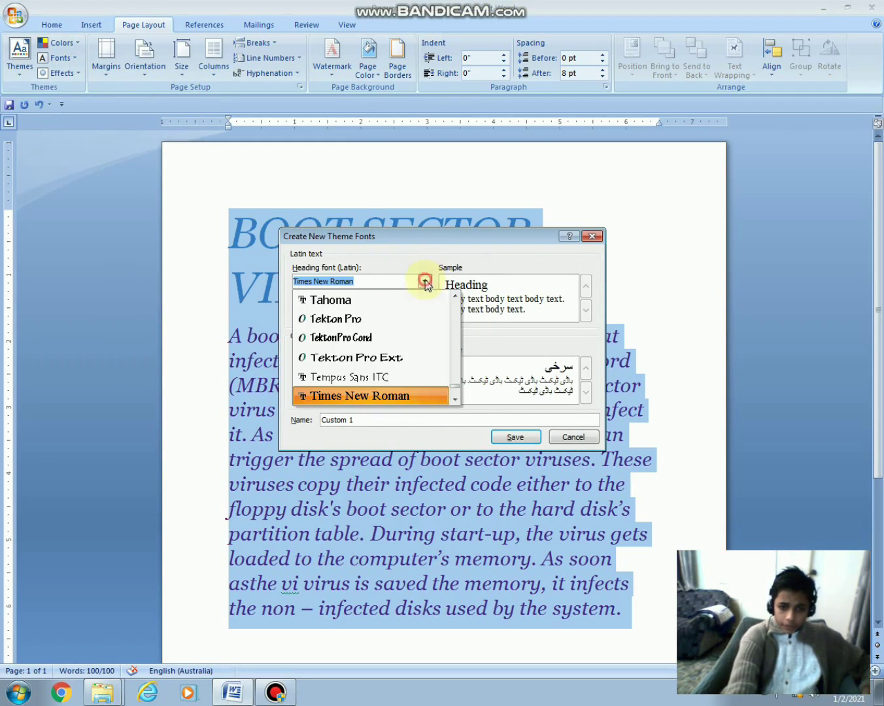
left_click(376, 315)
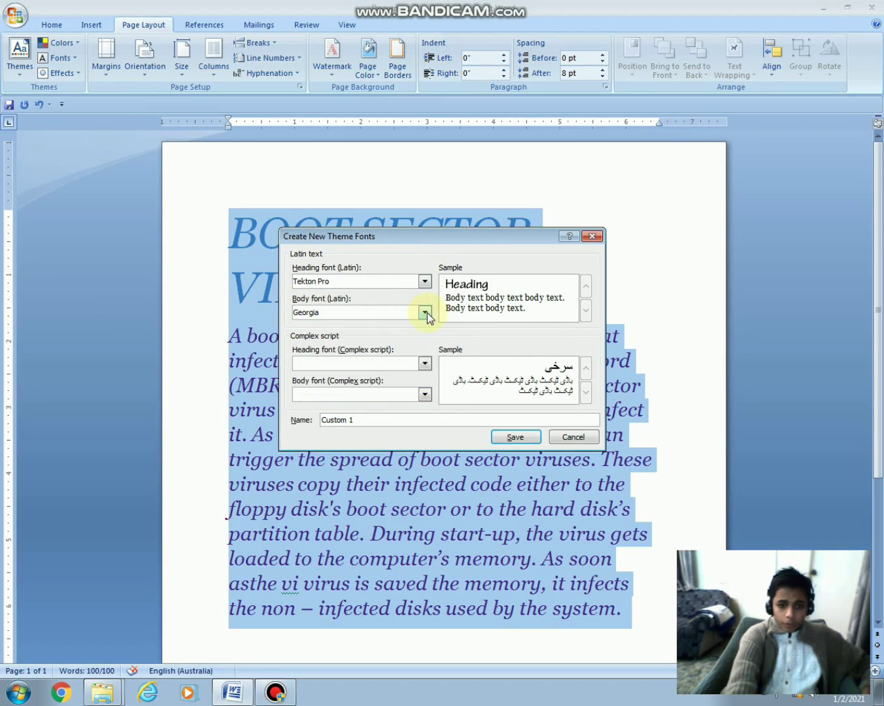
left_click(426, 314)
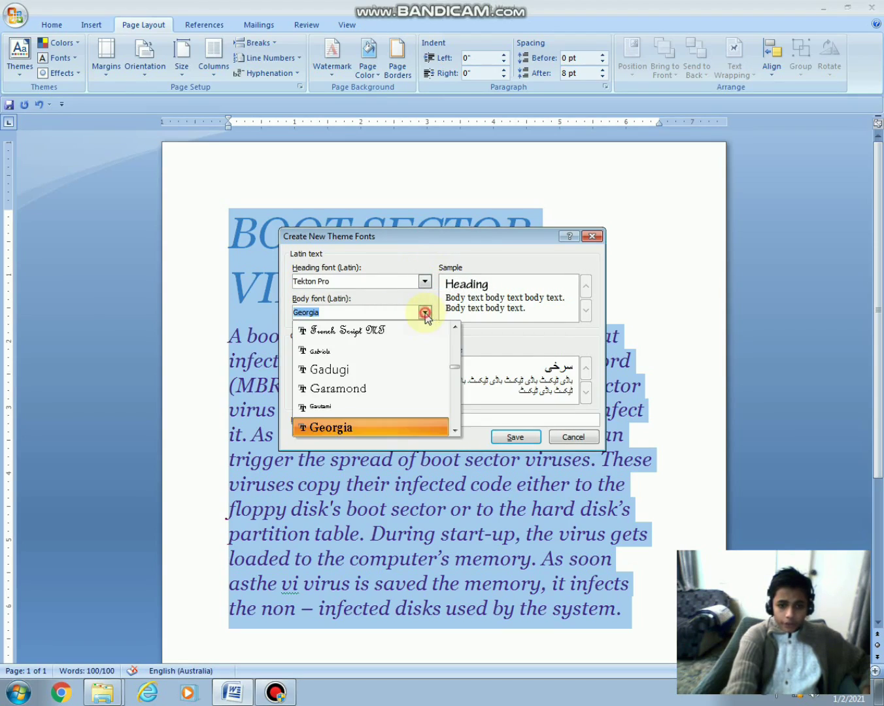
left_click(361, 365)
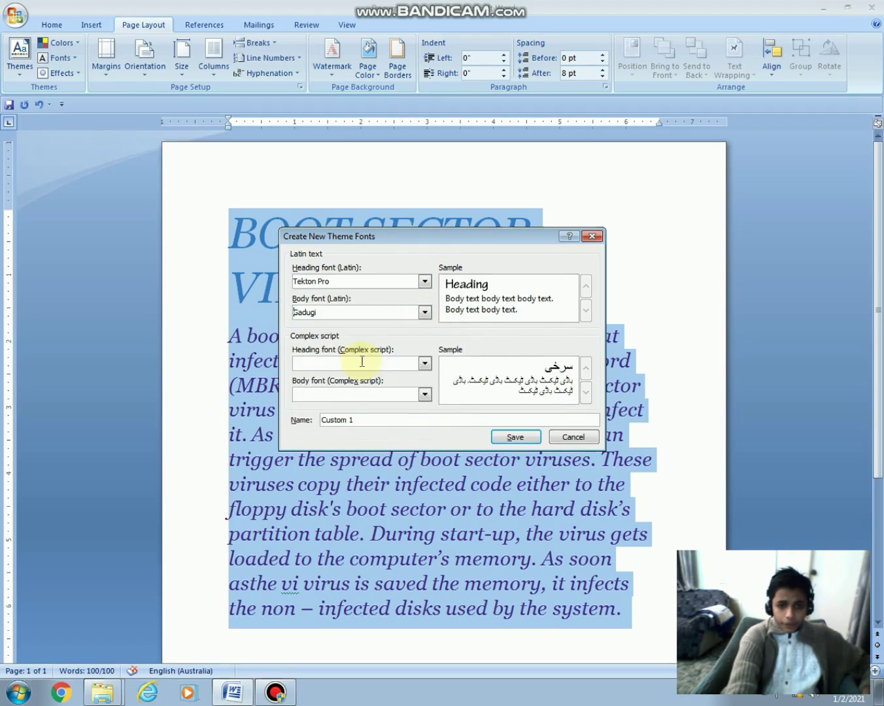
Set the complex script fonts to Aharoni for headings and Angsana New for body, and save the set as Custom 1.
left_click(424, 364)
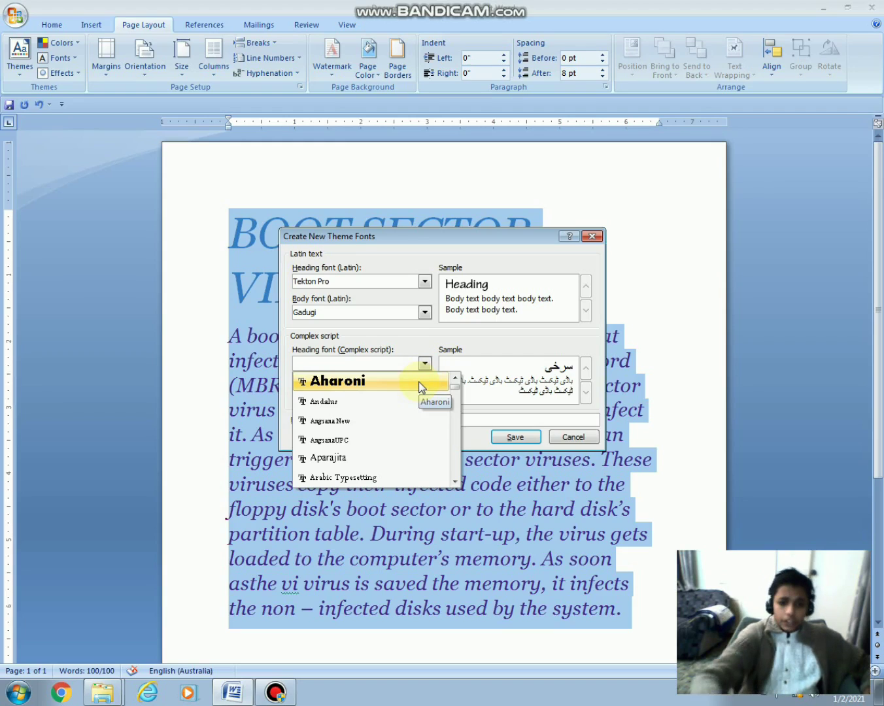
left_click(421, 386)
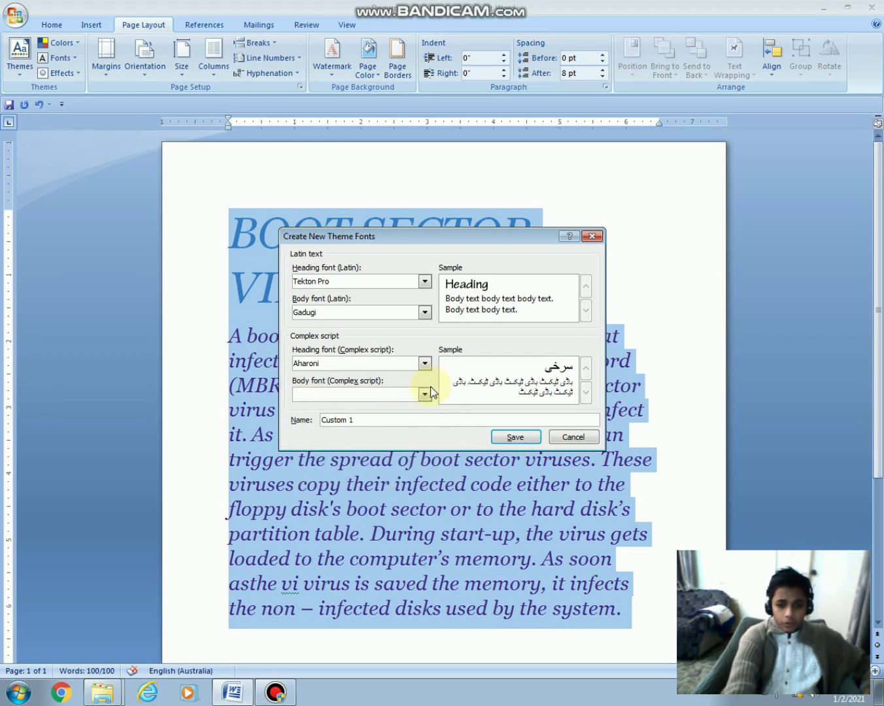
left_click(425, 393)
left_click(345, 452)
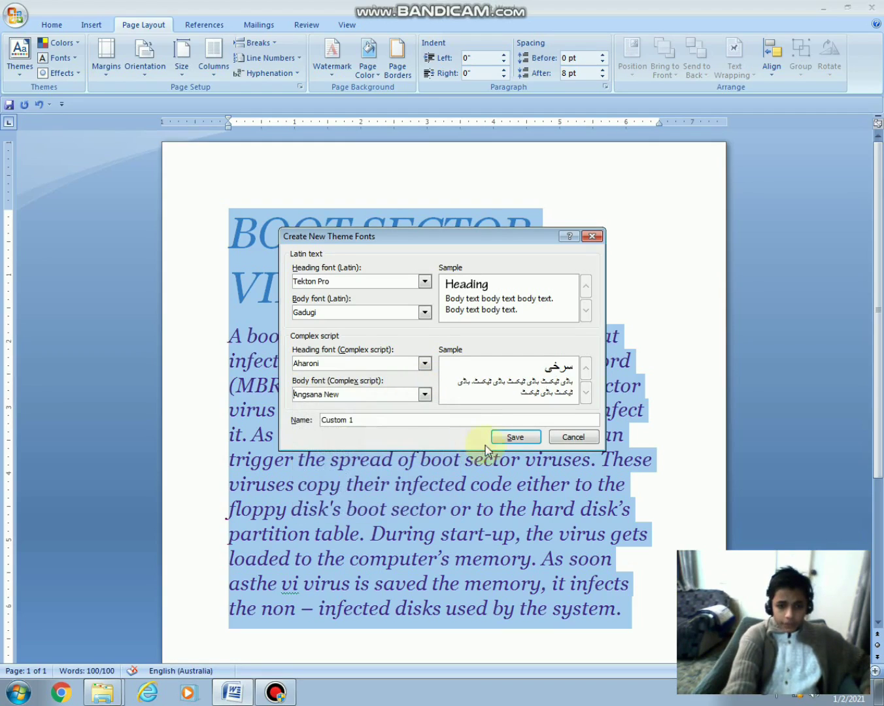
left_click(510, 438)
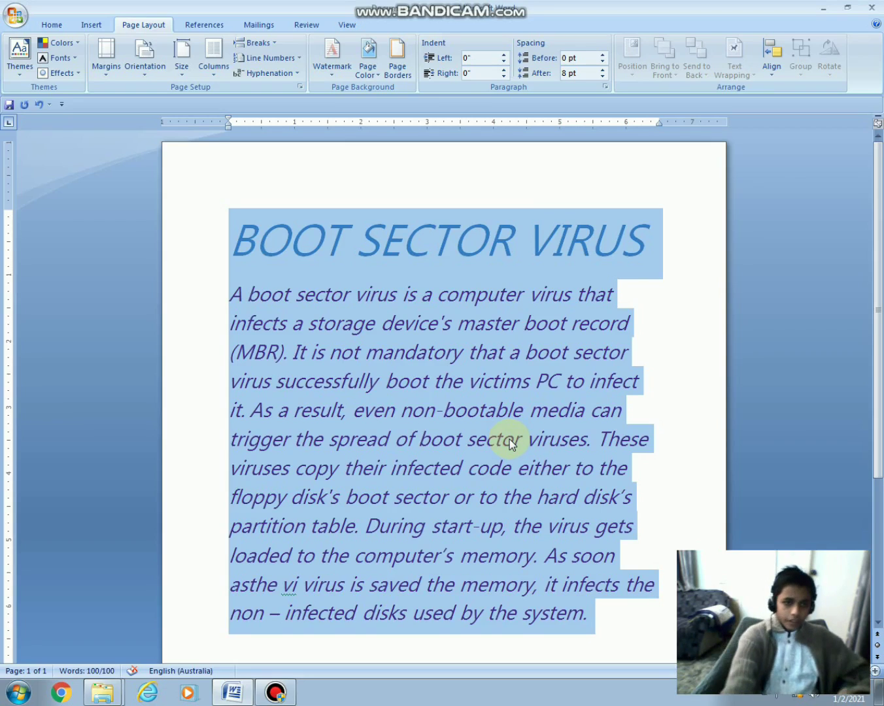
Try the Module theme effects and apply the Verve theme effects to the document.
left_click(58, 73)
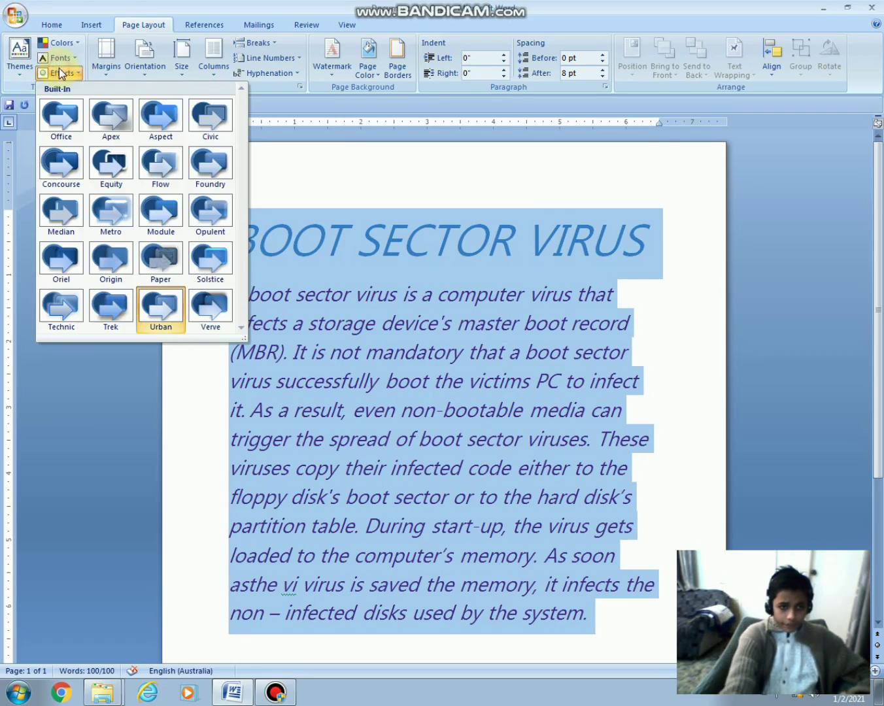
left_click(158, 201)
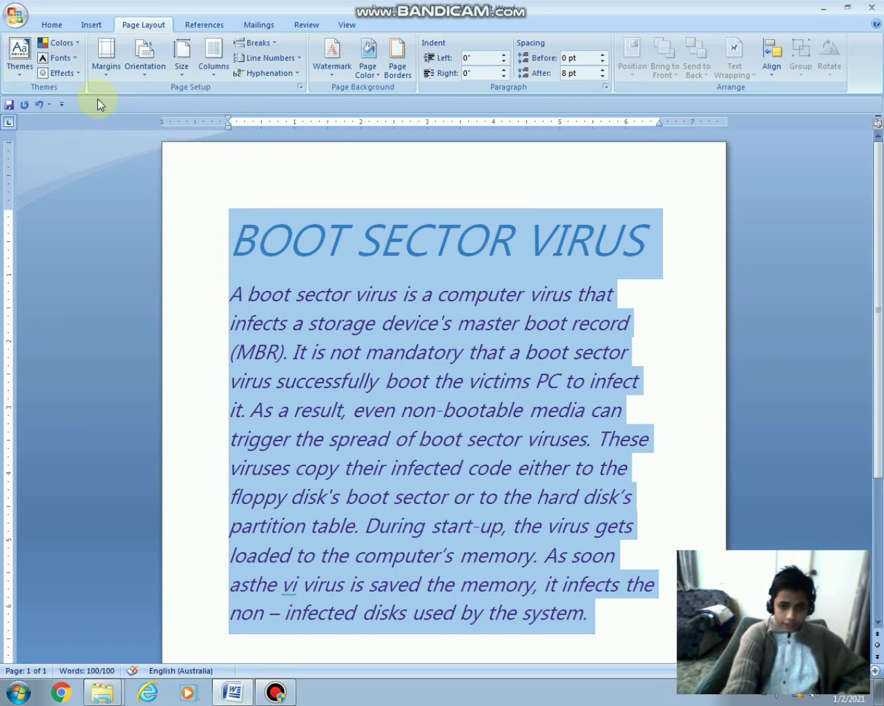
left_click(64, 73)
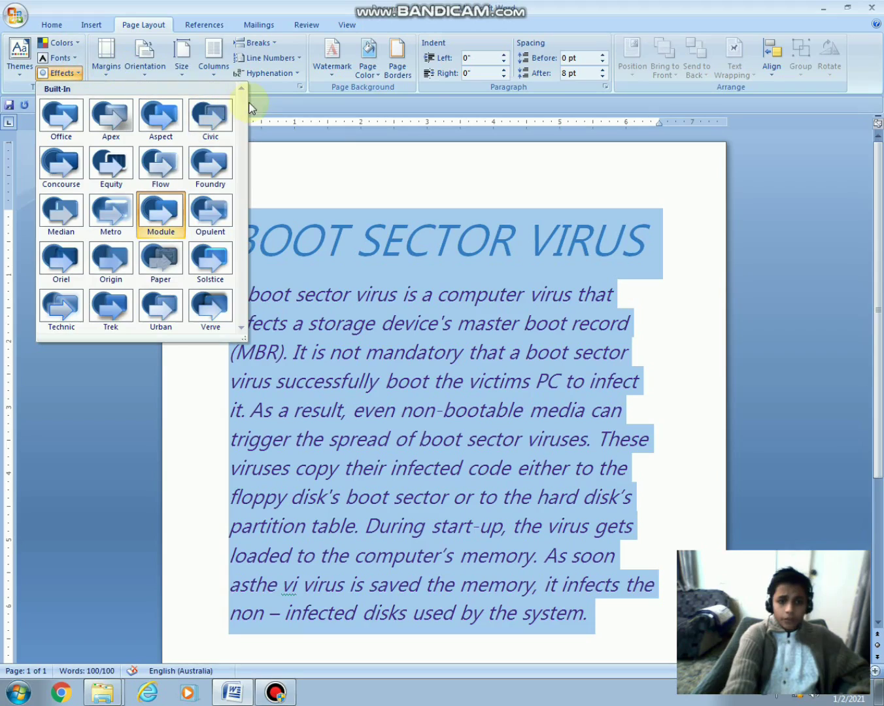
left_click(199, 303)
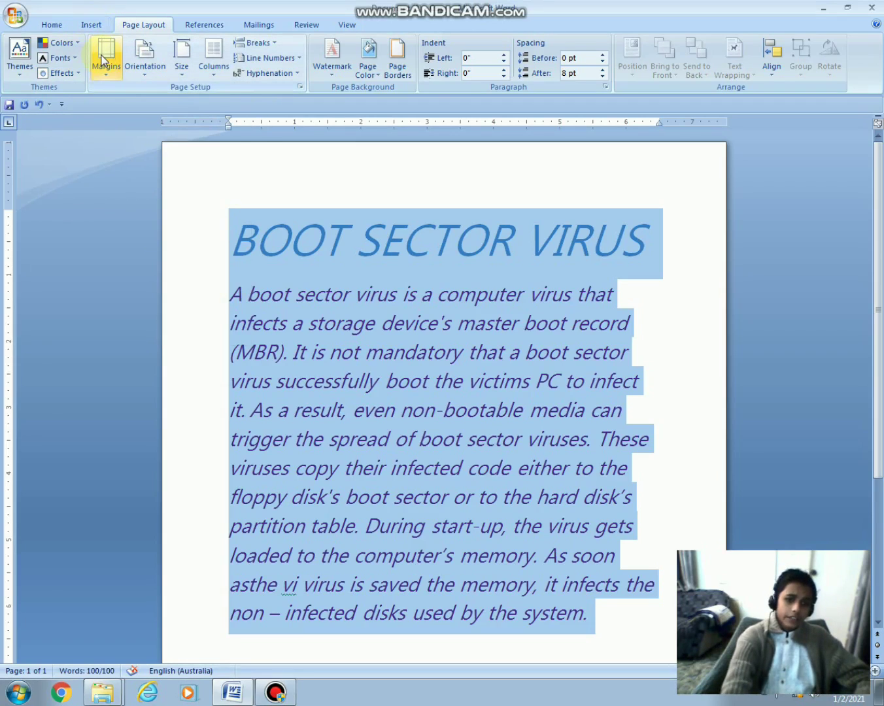
Set the page margins to the Narrow preset with 0.5" on all sides.
left_click(103, 60)
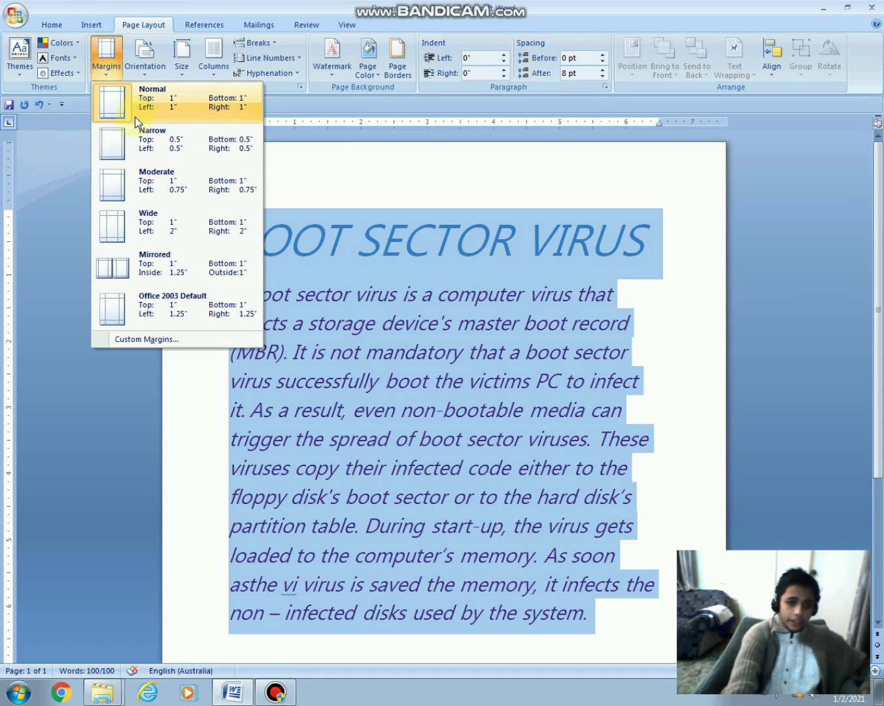
left_click(140, 155)
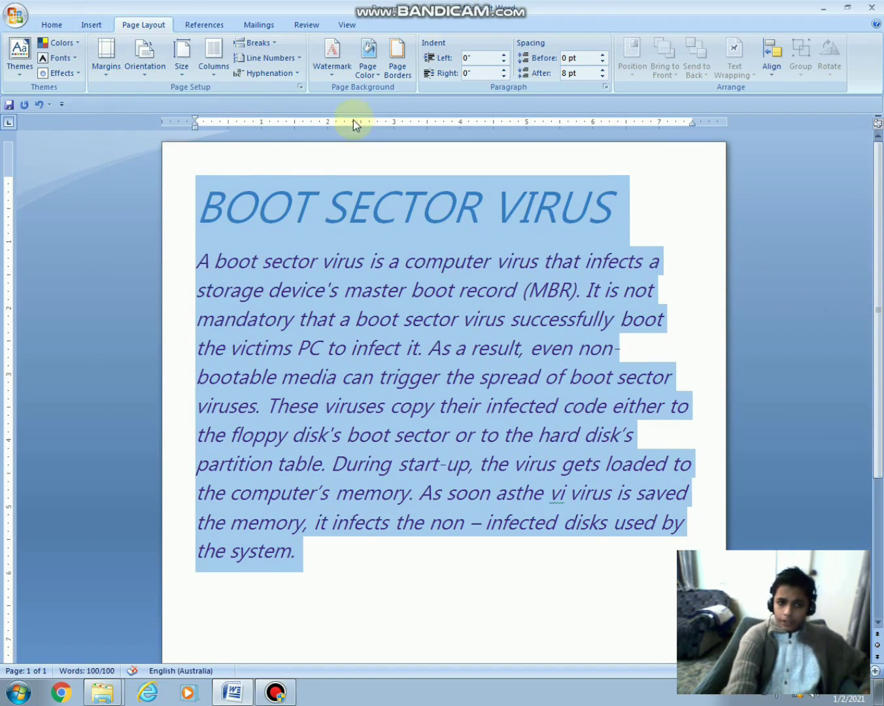
Try the Moderate margin preset and apply the Mirrored preset with a 1.25" inside margin to the document.
left_click(106, 52)
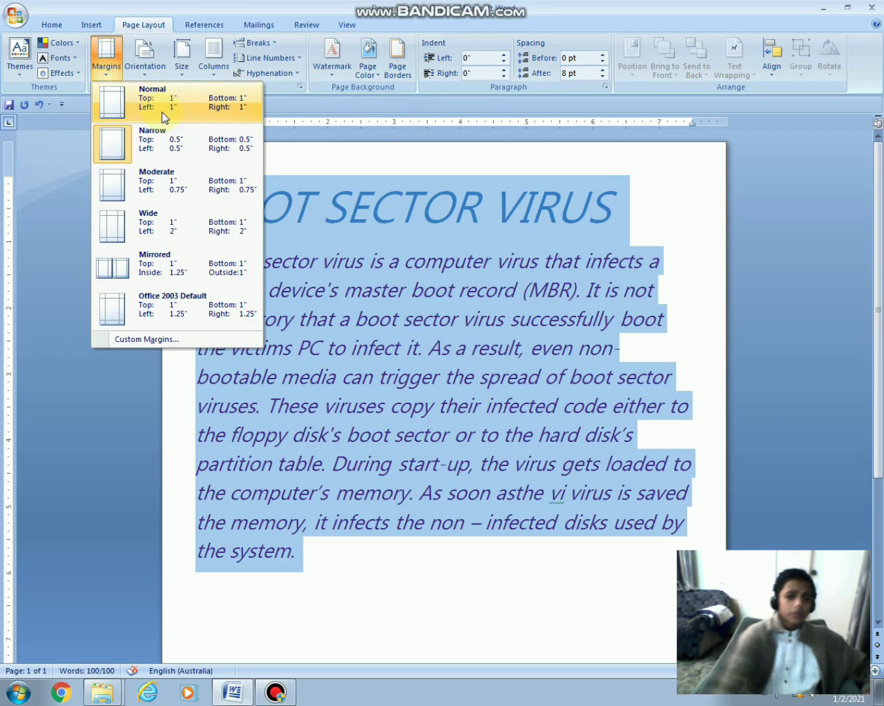
left_click(158, 186)
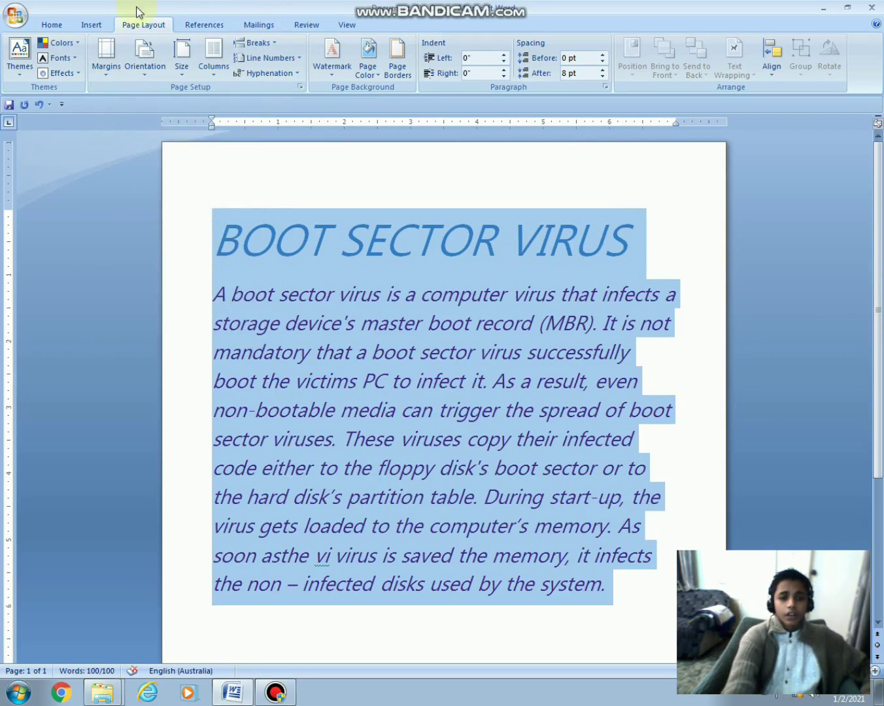
left_click(122, 41)
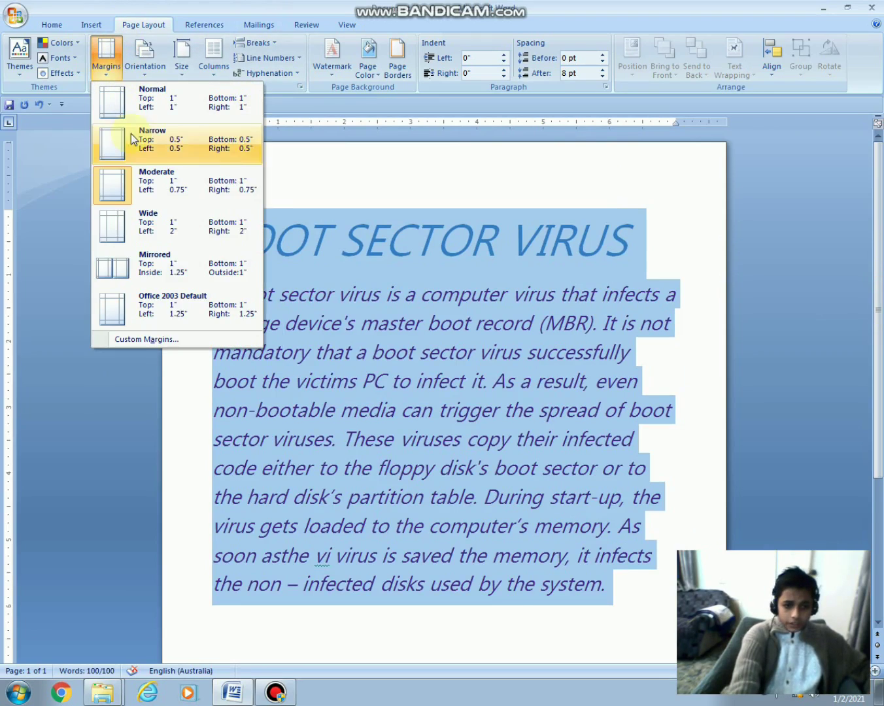
left_click(155, 261)
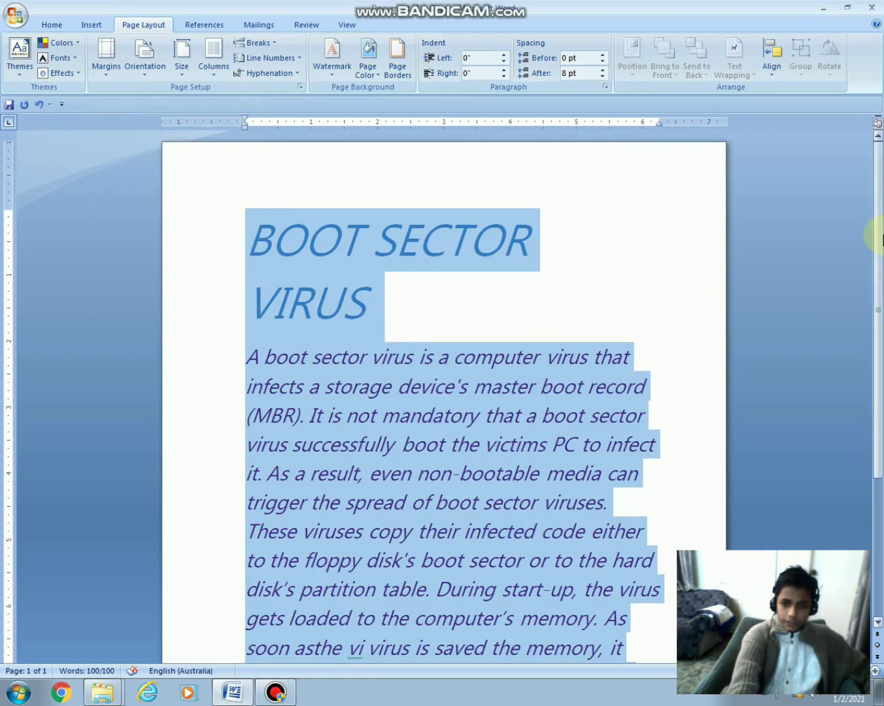
left_click_drag(878, 240, 878, 182)
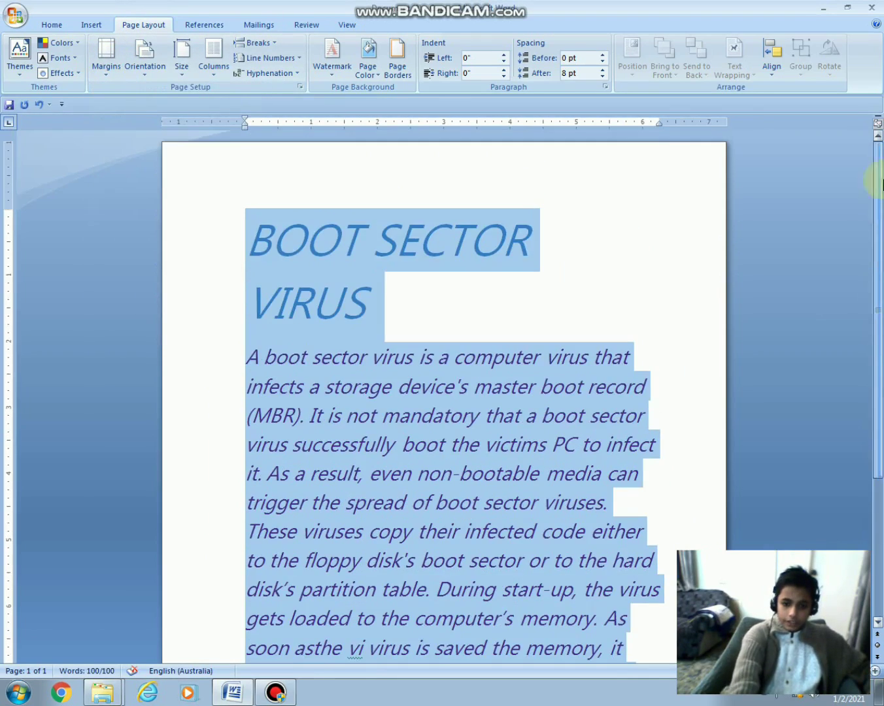
Start custom margins, try Landscape and return to Portrait, and set the inside margin to 1.1" and the gutter to 0.2".
left_click(114, 59)
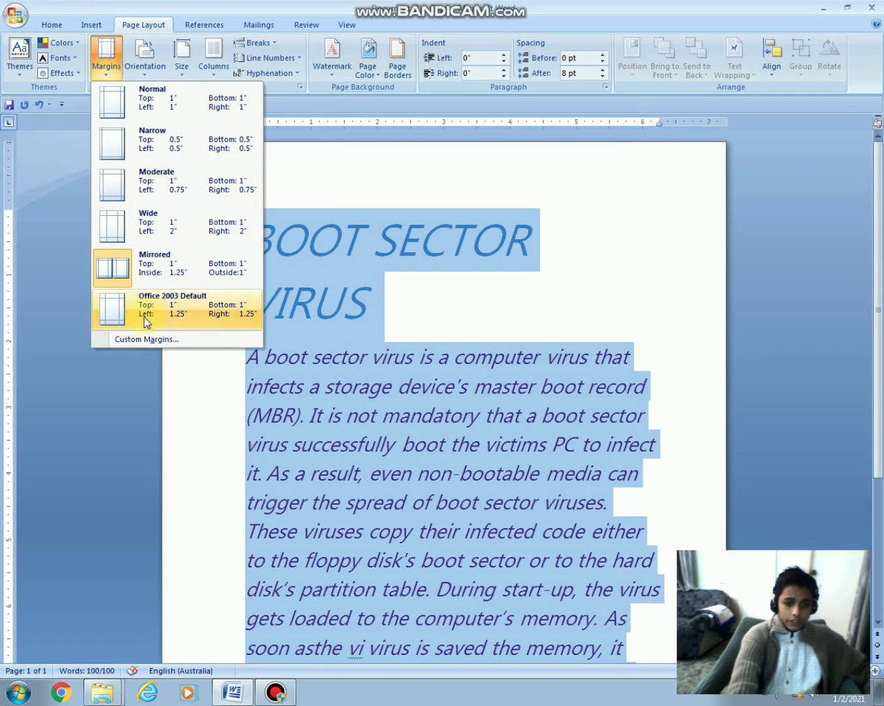
left_click(145, 335)
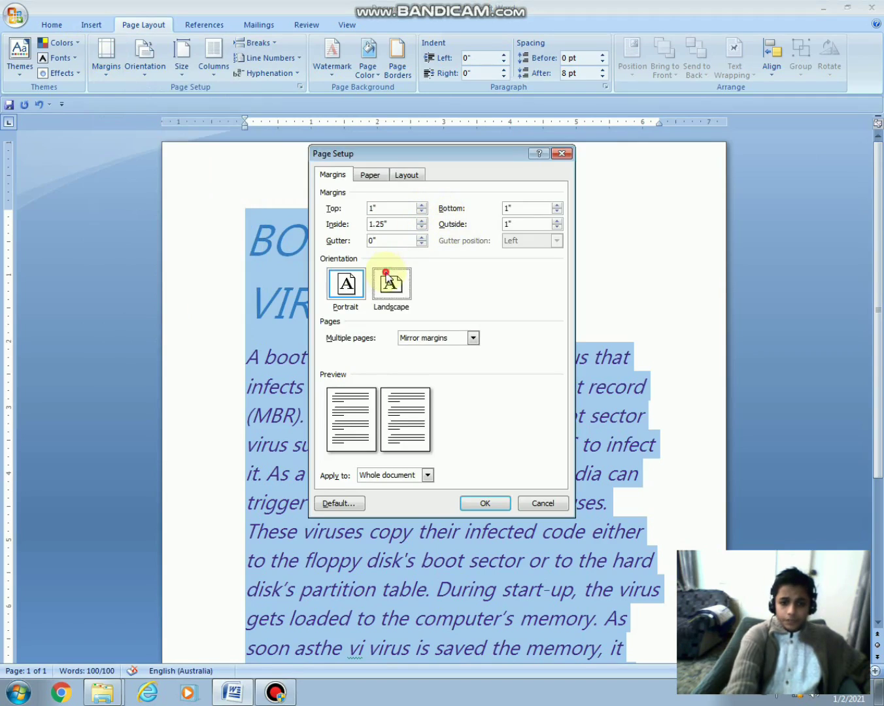
left_click(389, 281)
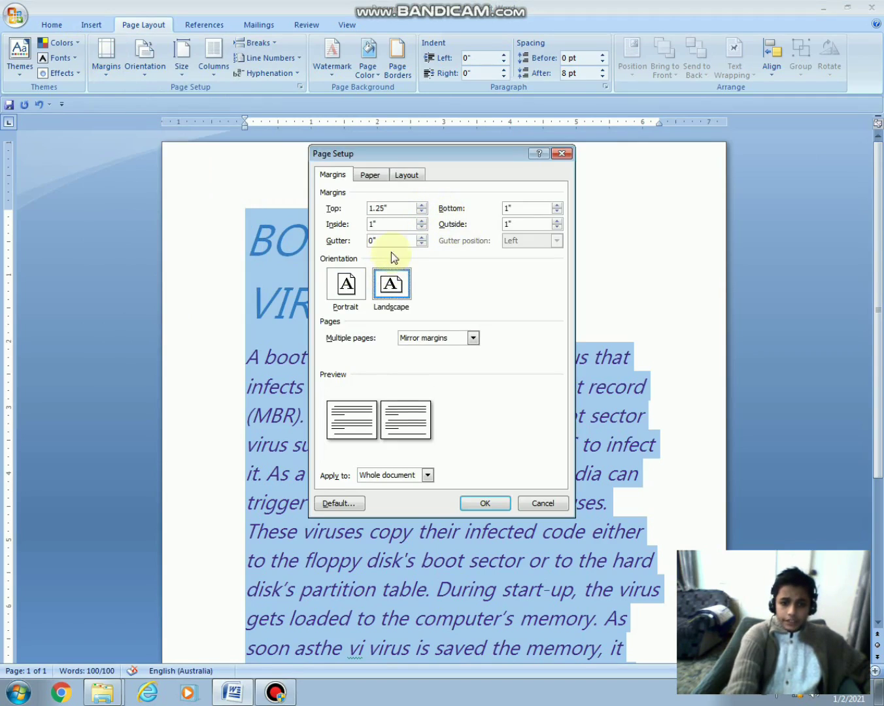
left_click(345, 283)
left_click(423, 227)
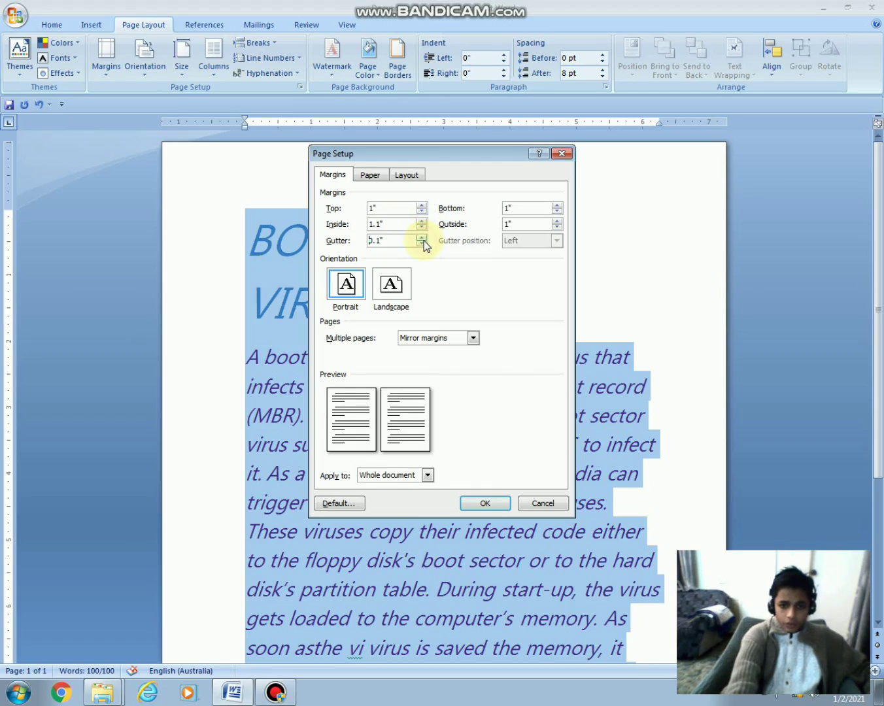
left_click(423, 238)
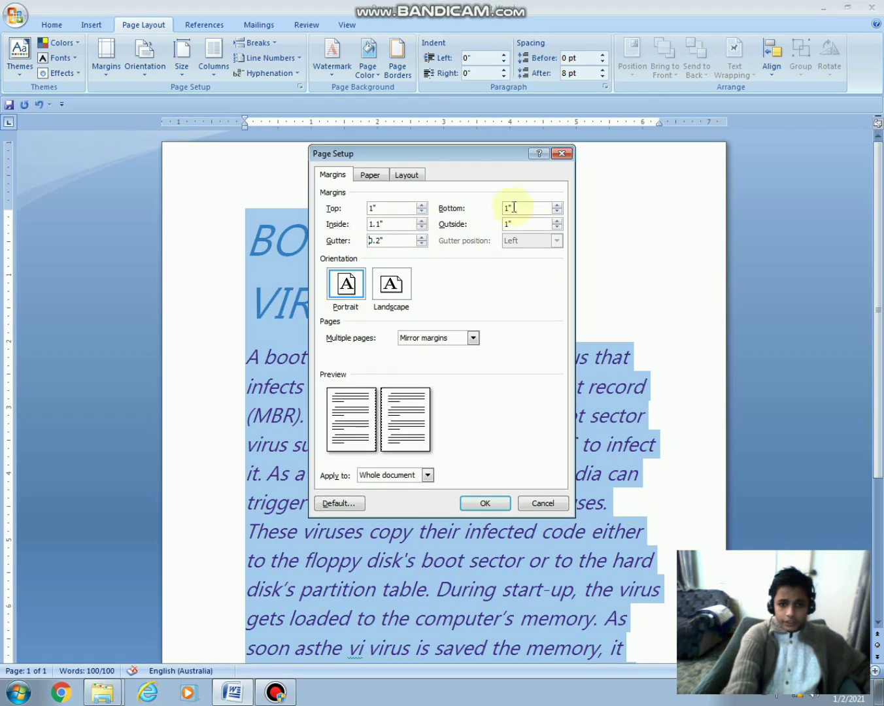
Set both the bottom and outside margins to 1.3".
left_click(556, 204)
left_click(556, 205)
left_click(556, 204)
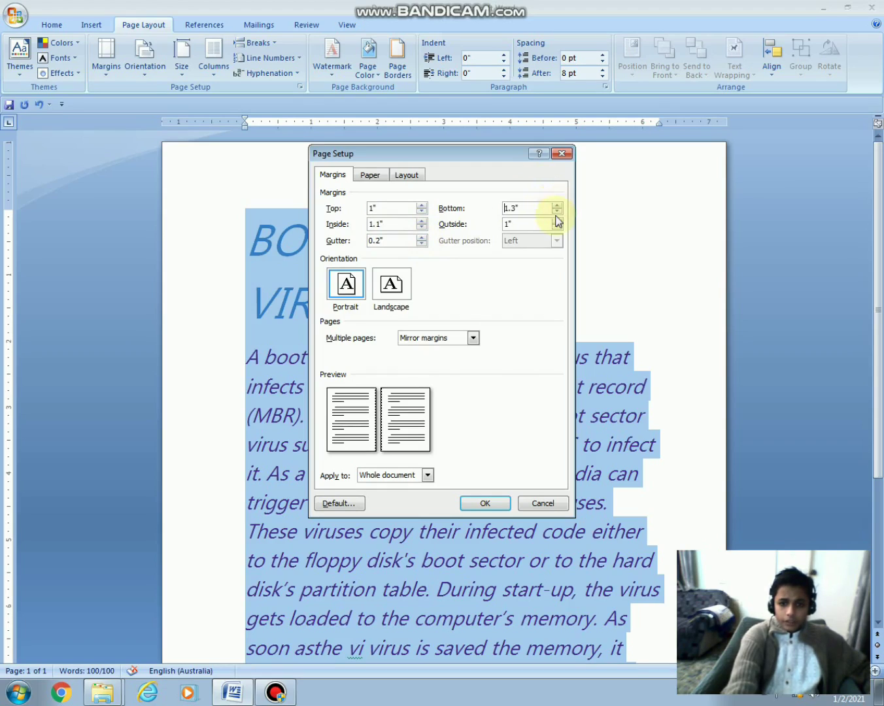
left_click(556, 221)
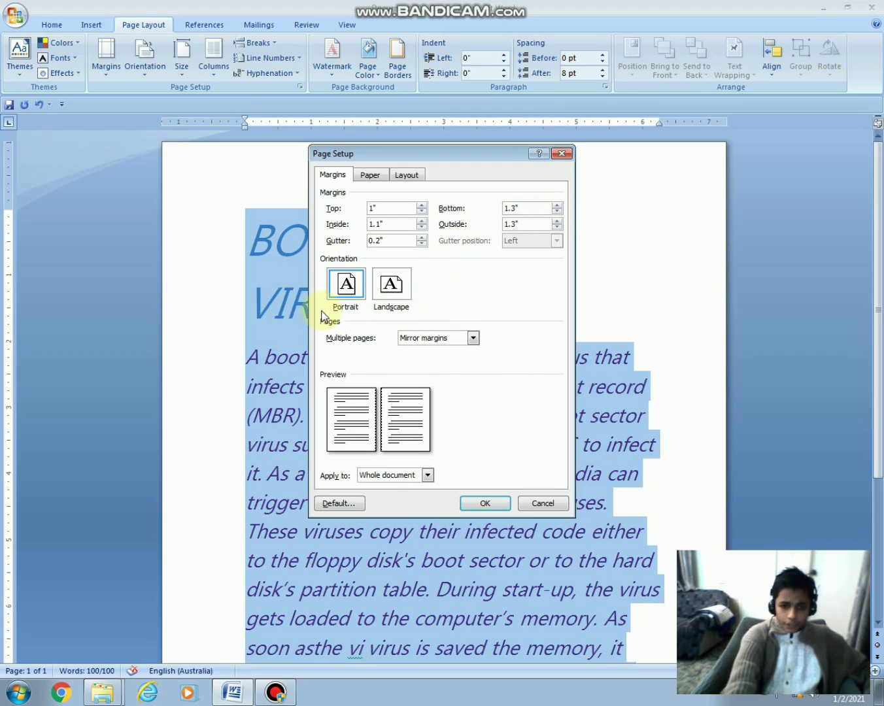
Set the multiple pages option to 2 pages per sheet and keep the setup applied to the whole document.
left_click(461, 338)
left_click(453, 365)
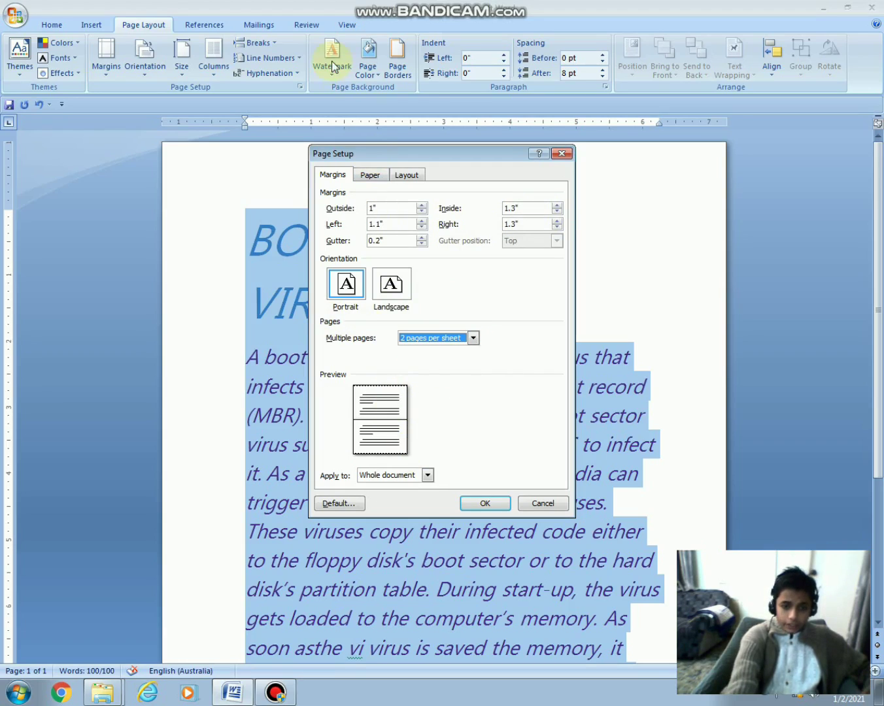
left_click(426, 475)
left_click(425, 474)
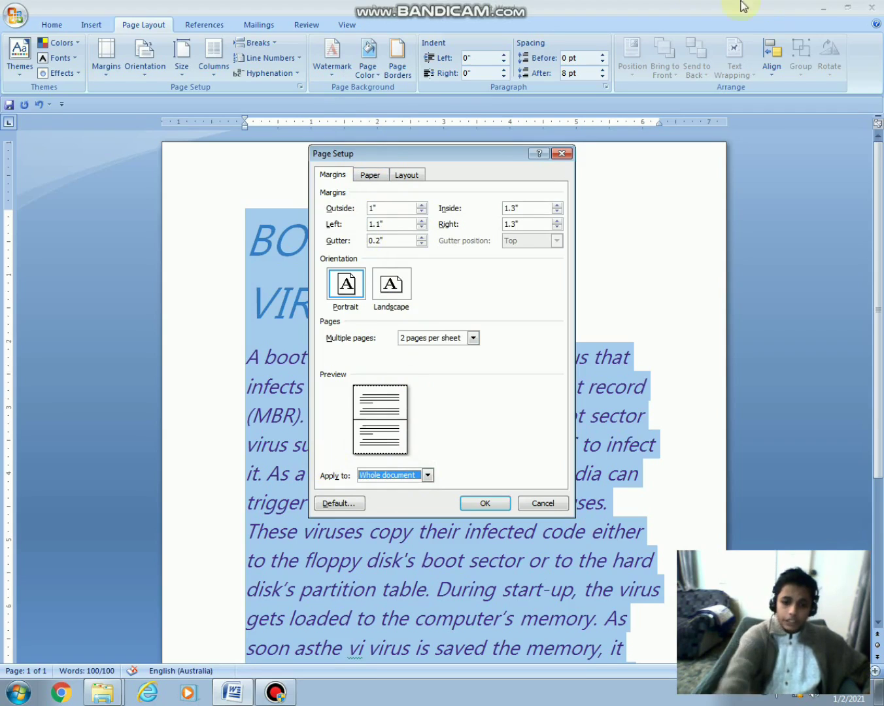
Choose A4 as the paper size and adjust its width to 8.3" and height to 11.7".
left_click(370, 175)
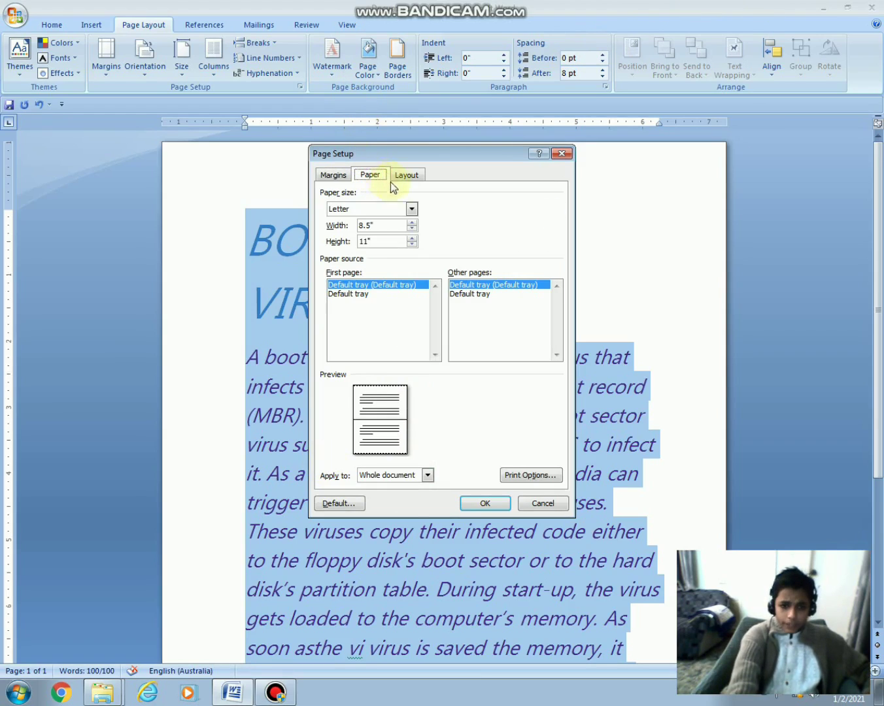
left_click(412, 209)
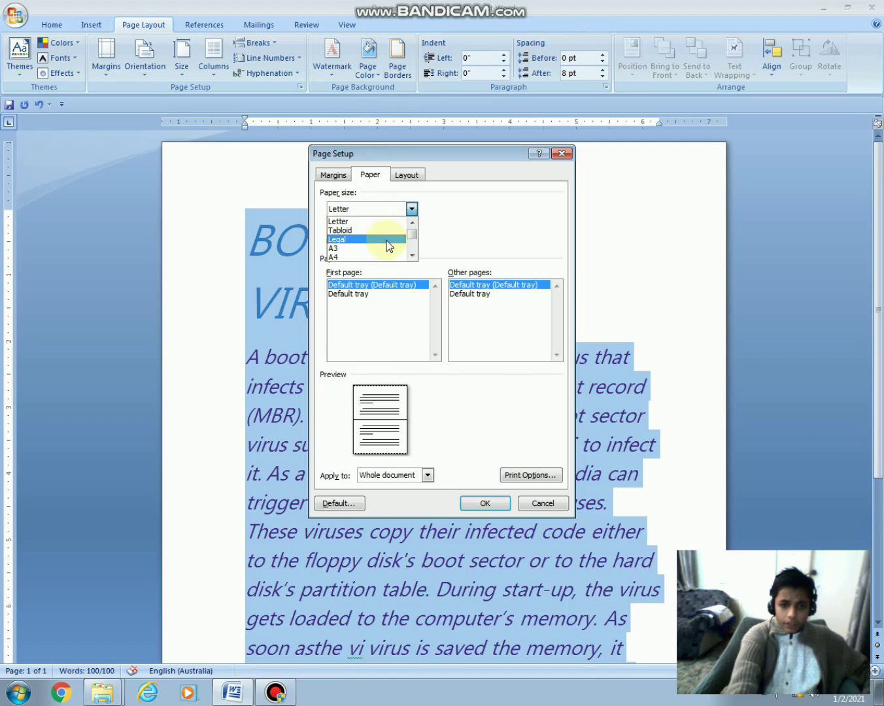
left_click(380, 257)
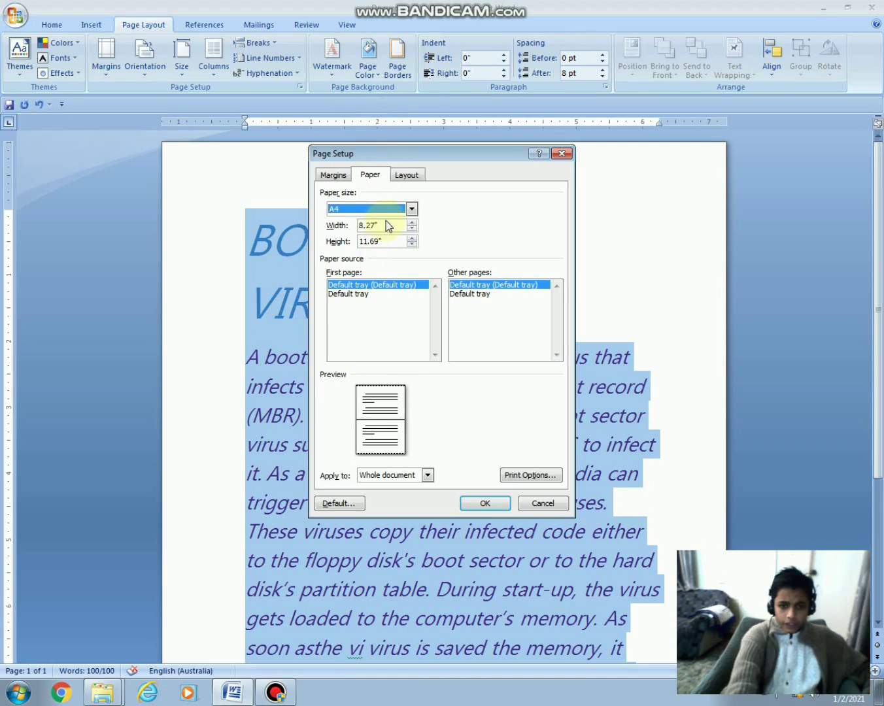
left_click(412, 223)
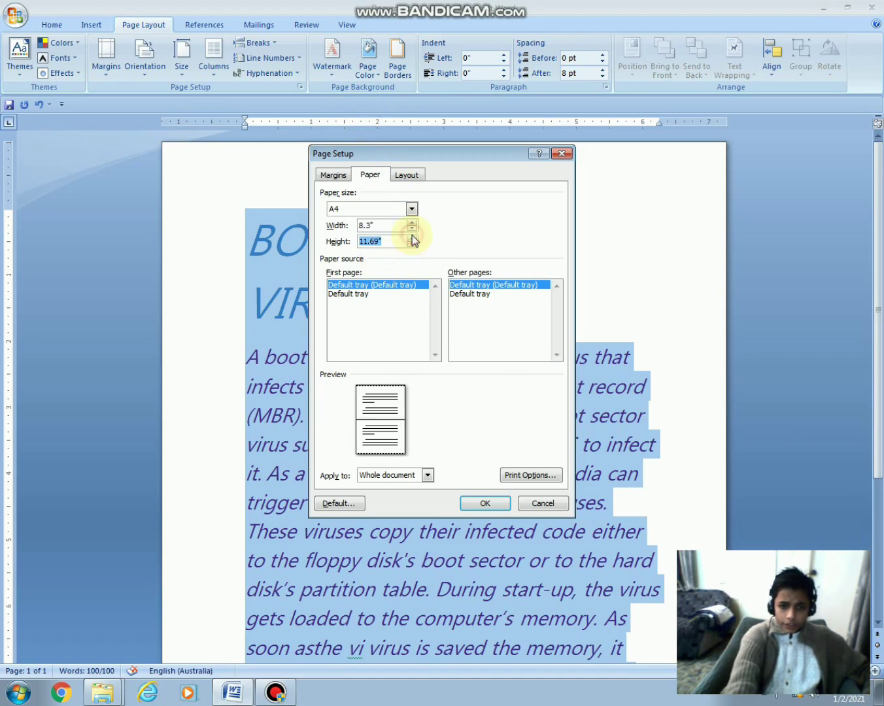
left_click(412, 237)
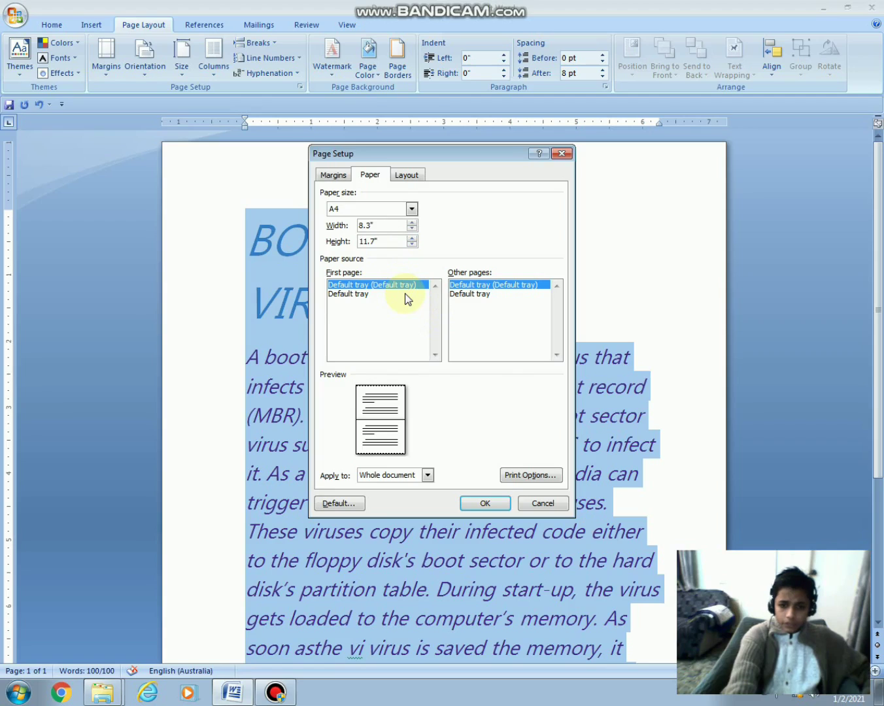
Set the section start to Continuous and keep the section direction at Left-to-right.
left_click(399, 181)
left_click(468, 208)
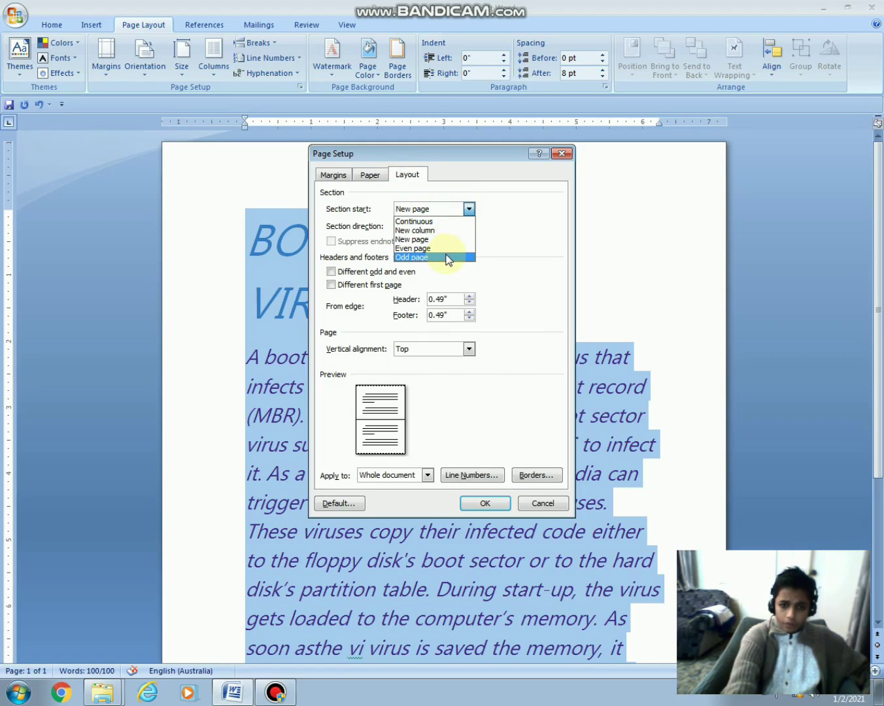
left_click(438, 221)
left_click(469, 227)
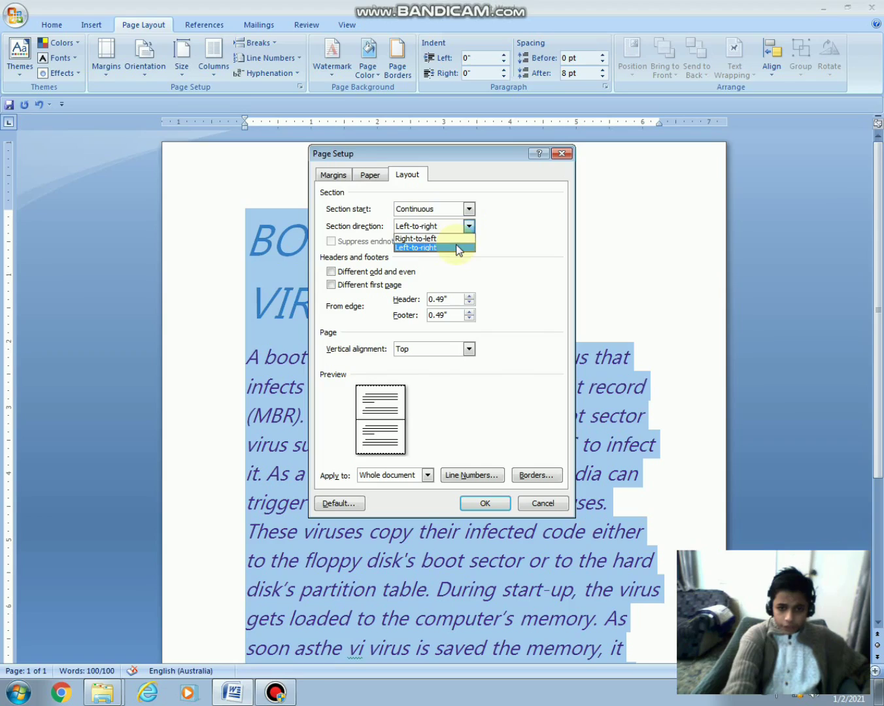
left_click(446, 249)
Enable different odd and even and different first page headers and footers, and set the vertical alignment to Center.
left_click(411, 271)
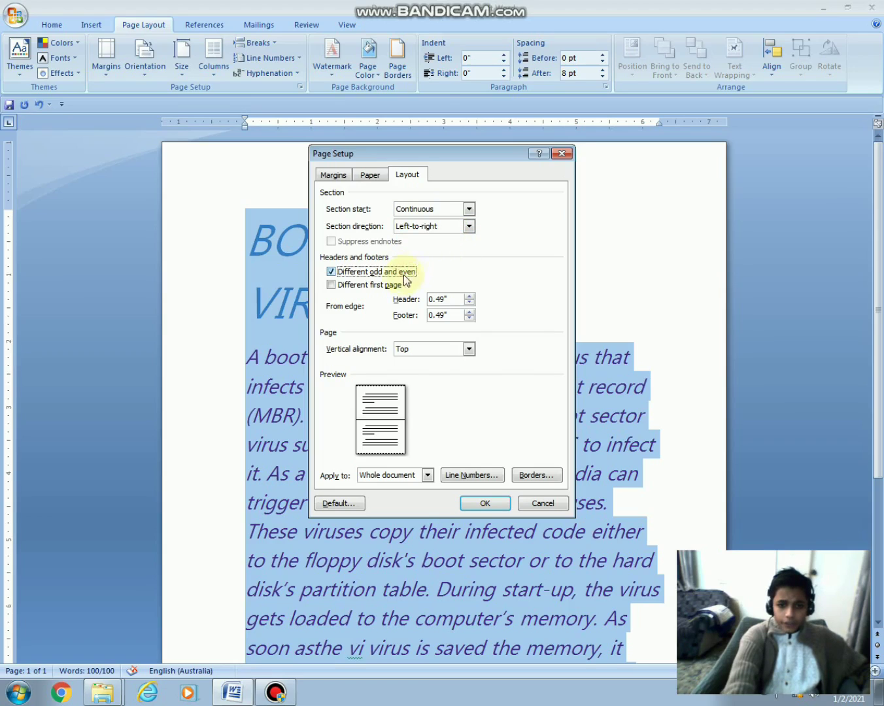
left_click(387, 285)
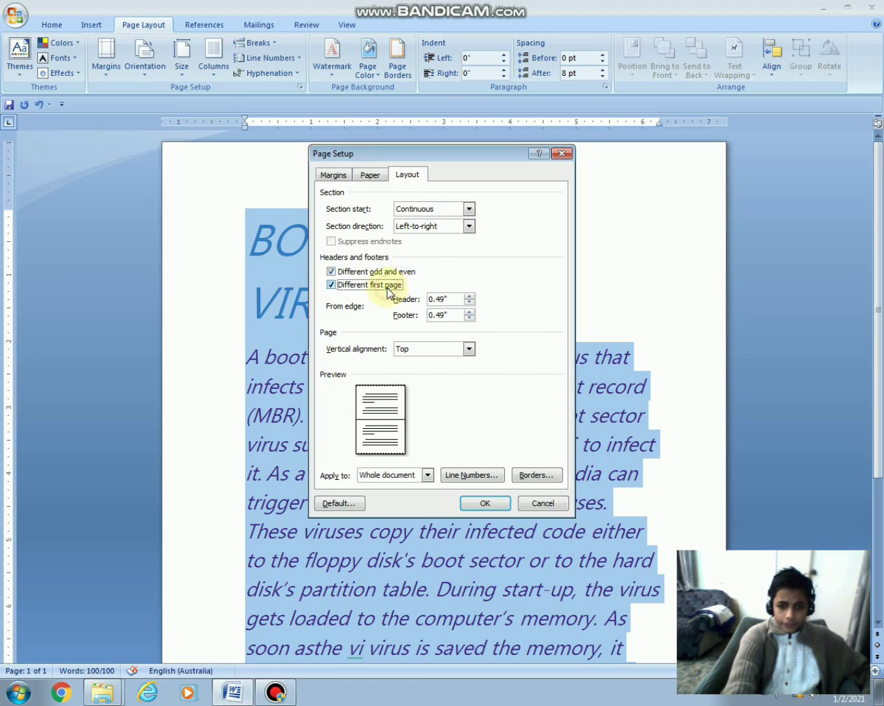
left_click(469, 350)
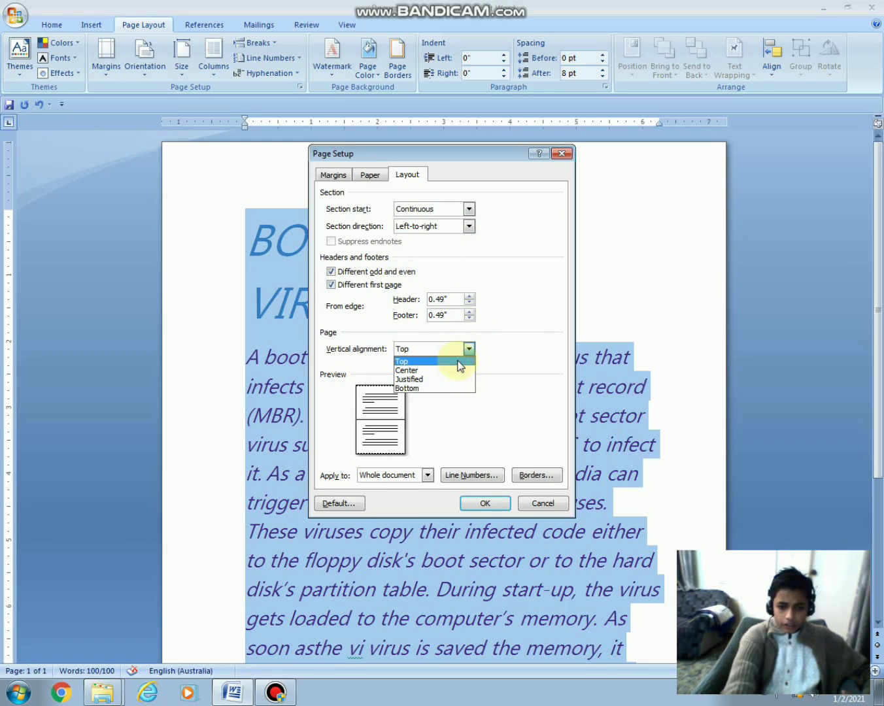
left_click(458, 370)
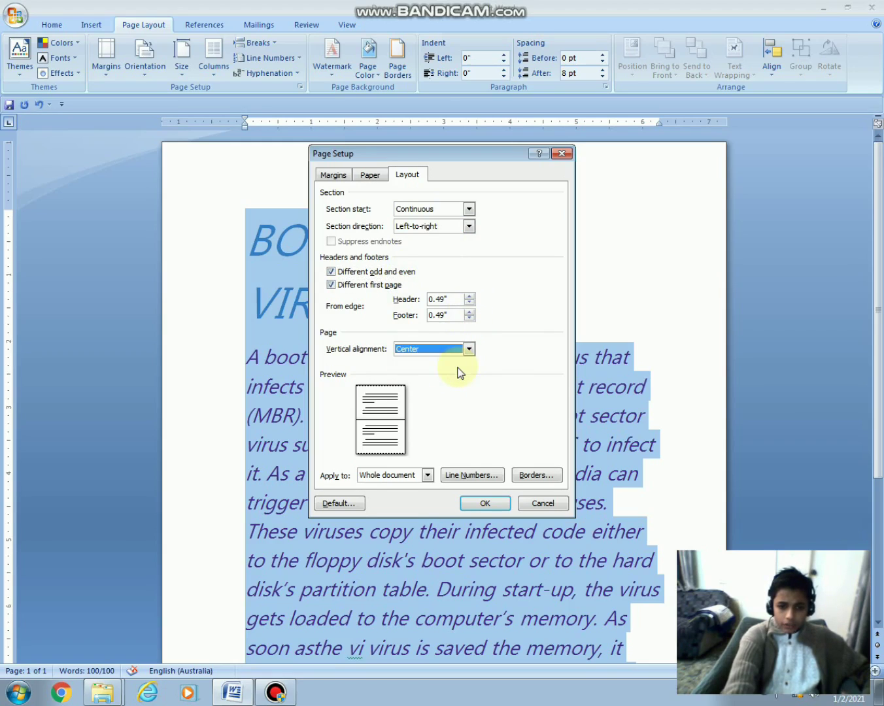
Add line numbering that starts at 1, counts by 1 and restarts on each page.
left_click(482, 476)
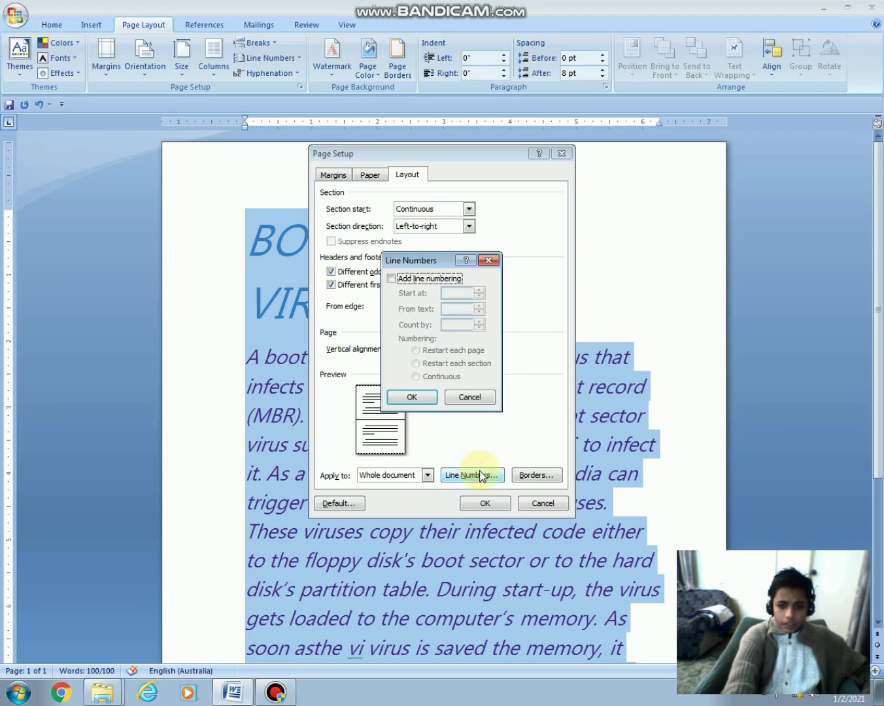
left_click(428, 284)
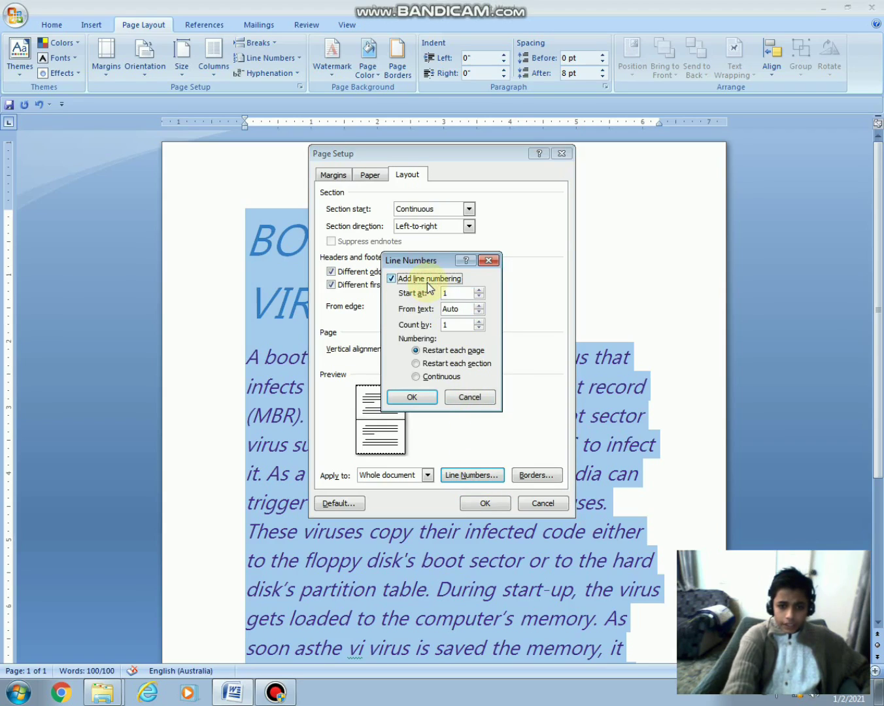
left_click(479, 296)
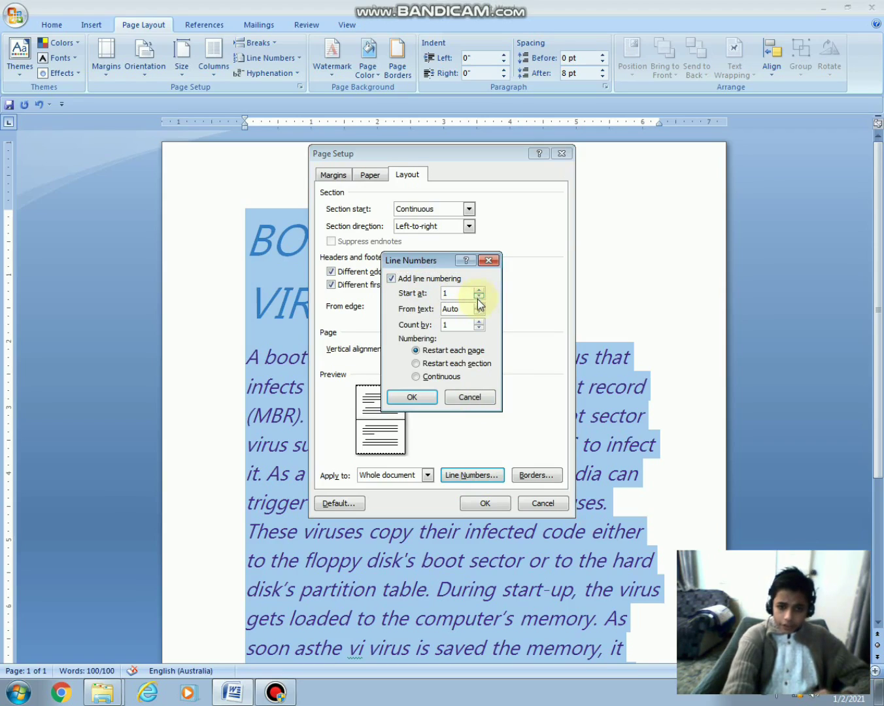
left_click(432, 398)
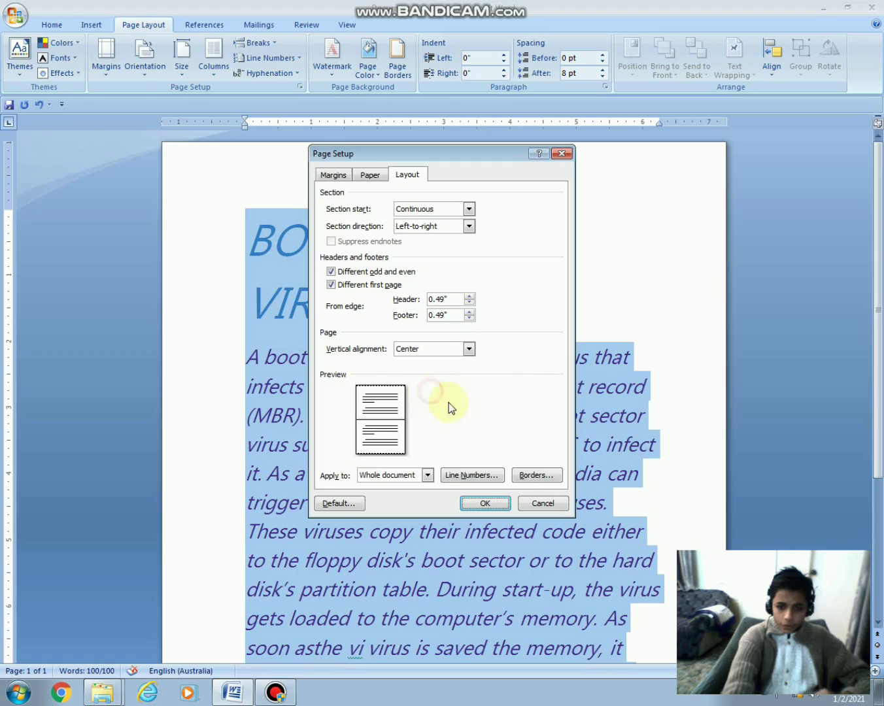
Apply a ½ pt dashed box border to the selected paragraphs.
left_click(527, 475)
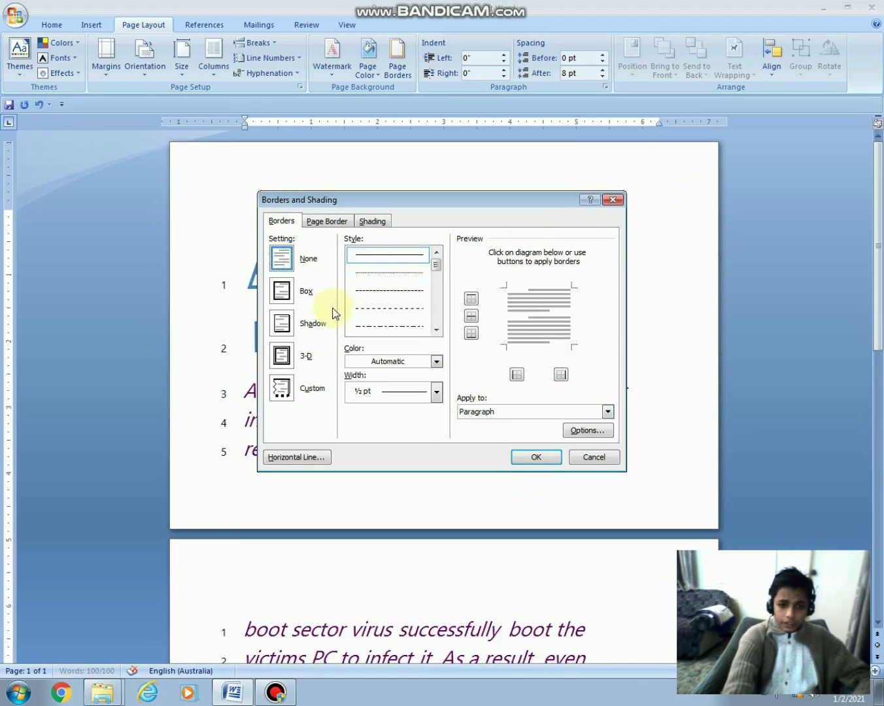
left_click(368, 291)
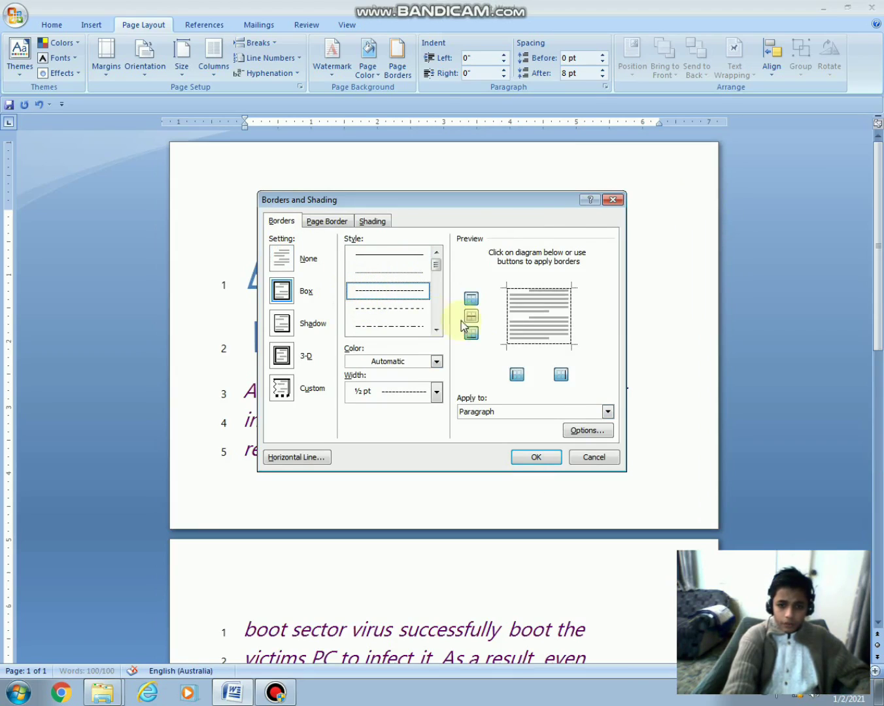
left_click(527, 457)
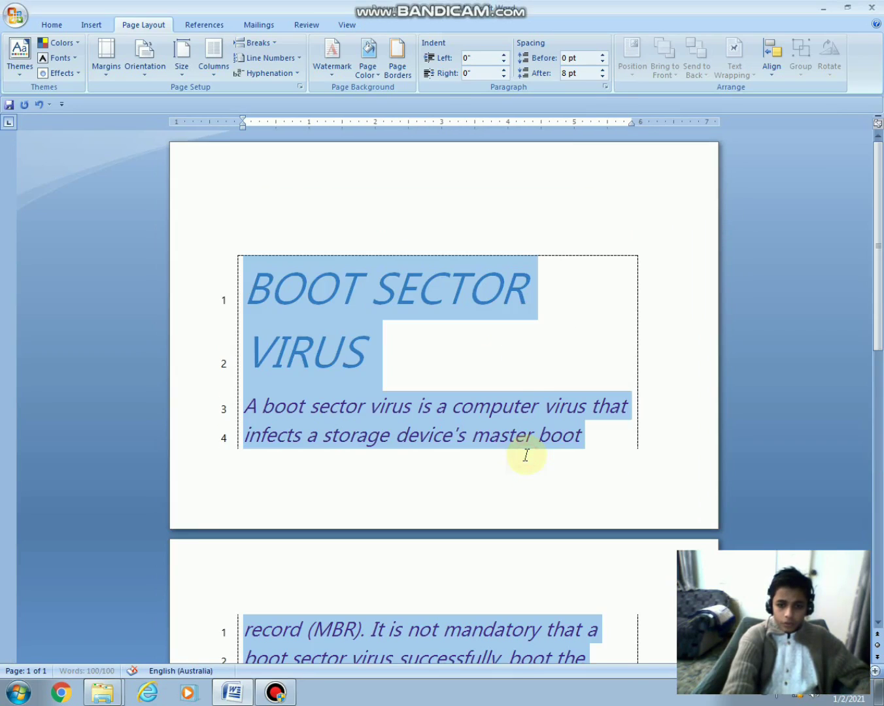
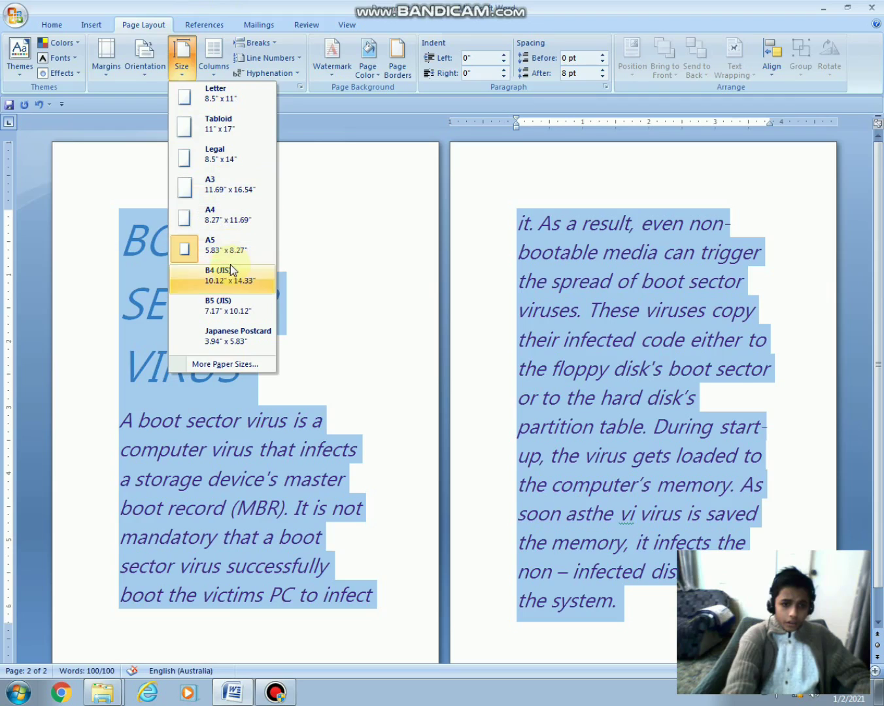
Change the paper size to B4 (JIS), switch it to Japanese Postcard and review the resulting pages.
left_click(231, 265)
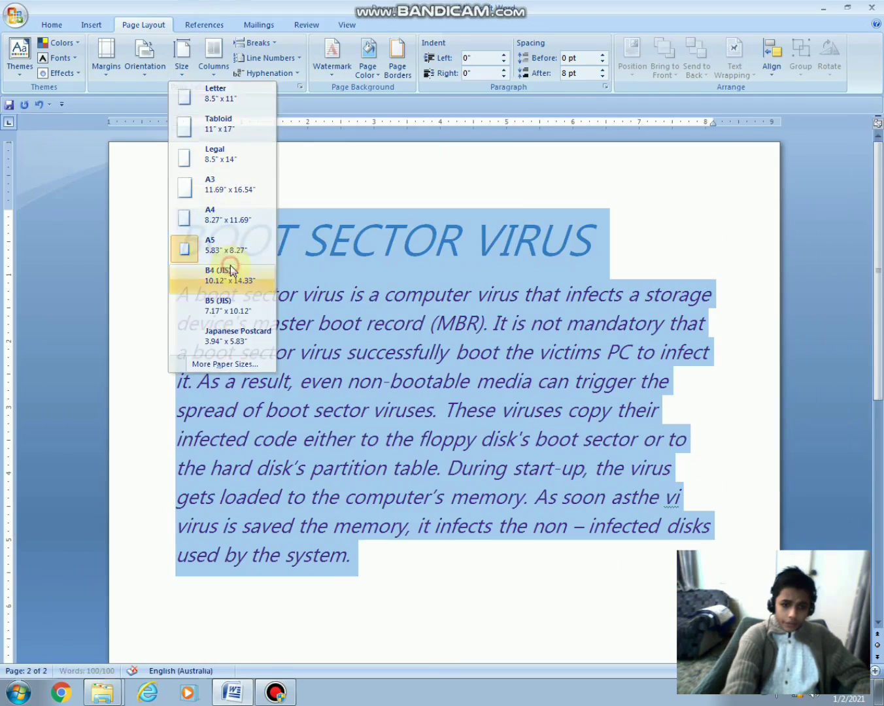
left_click(185, 66)
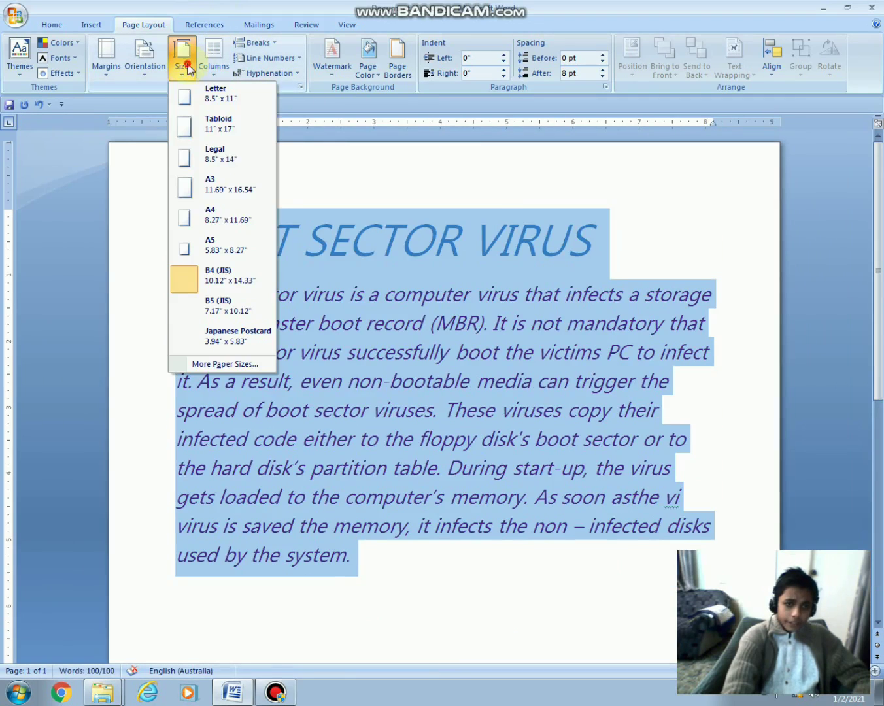
left_click(244, 331)
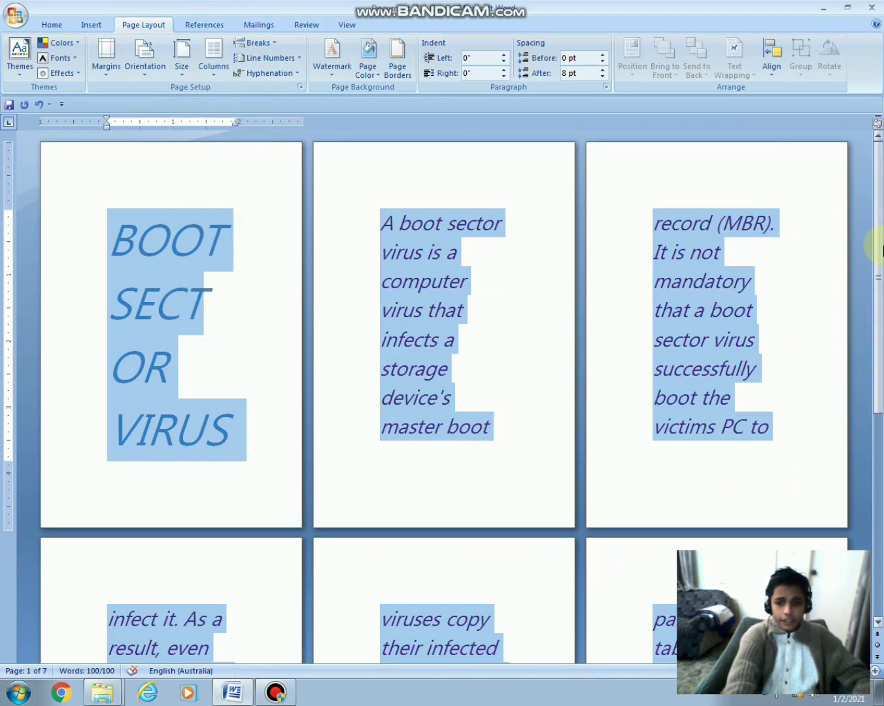
left_click_drag(879, 249, 880, 621)
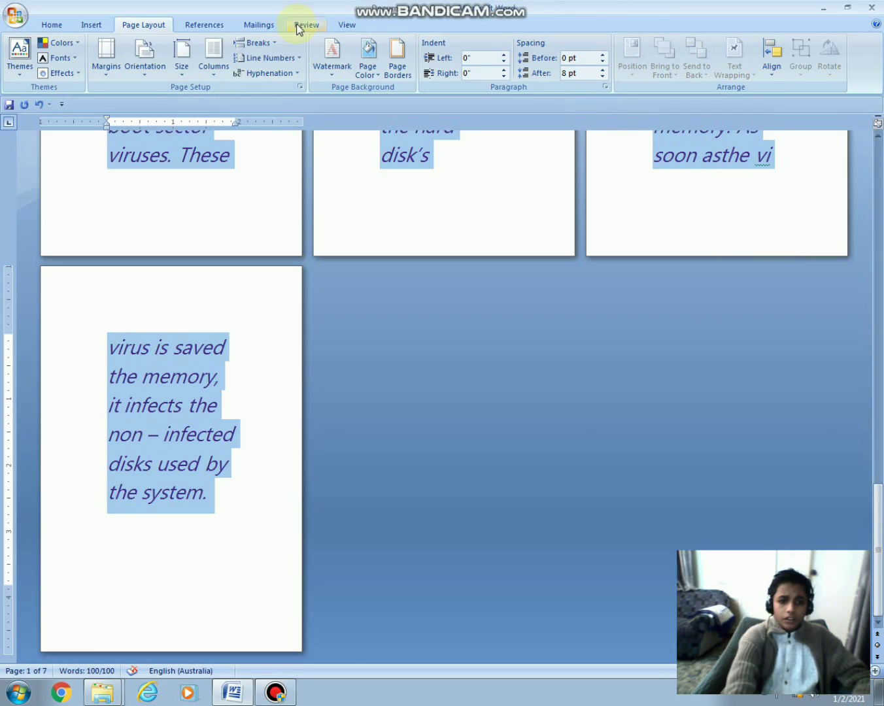
Set the paper size to Letter and open the additional paper size options.
left_click(189, 51)
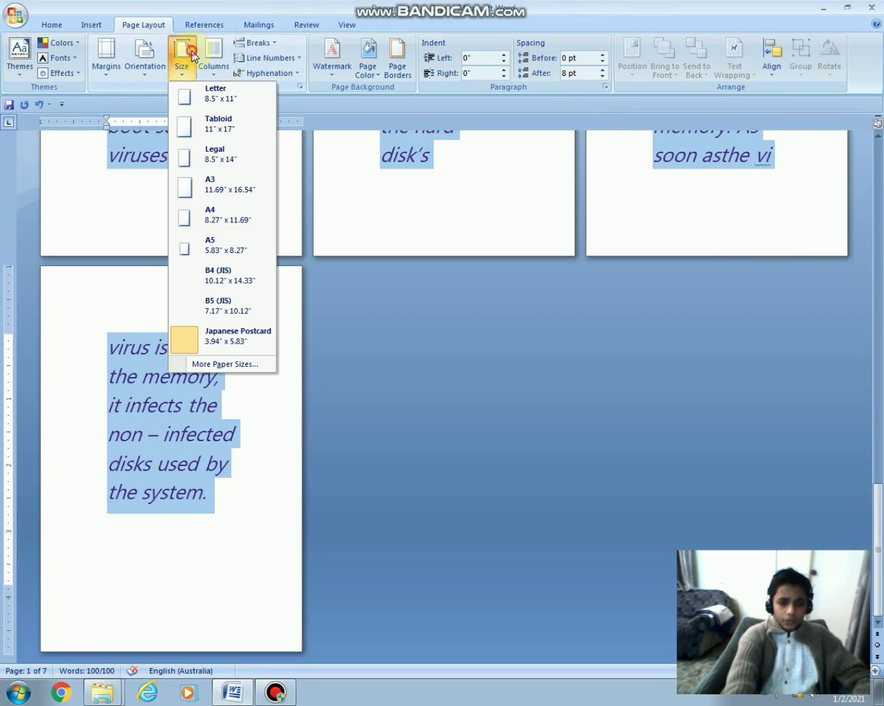
left_click(211, 100)
left_click_drag(879, 320, 786, 188)
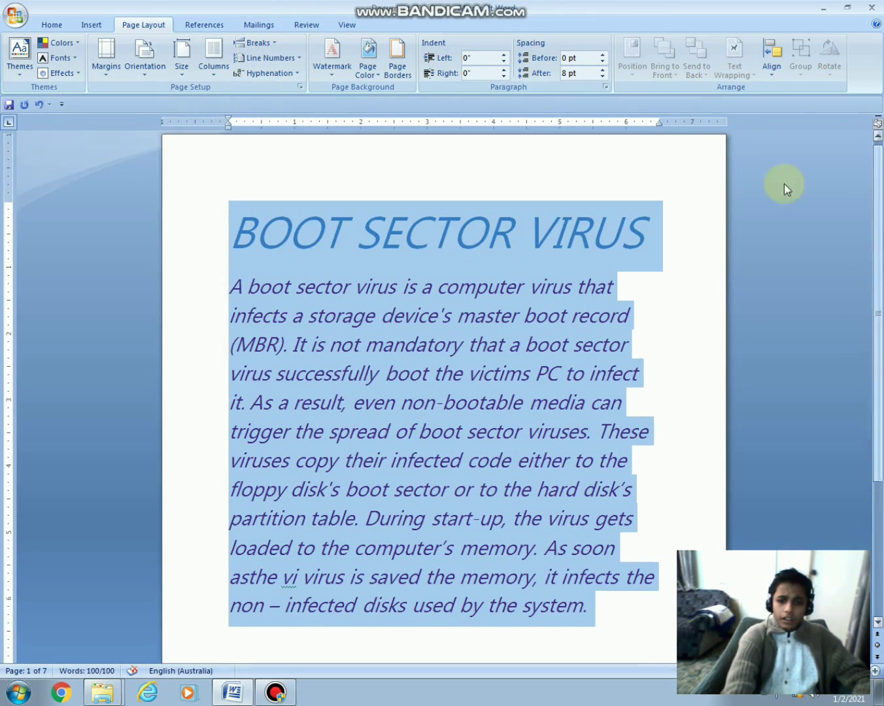
left_click(184, 61)
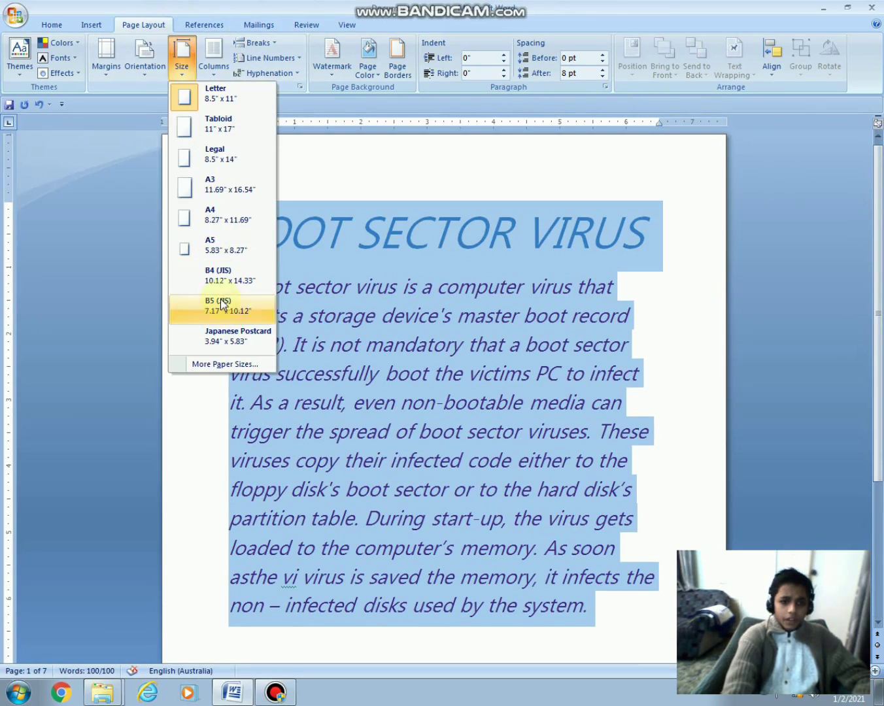
left_click(226, 364)
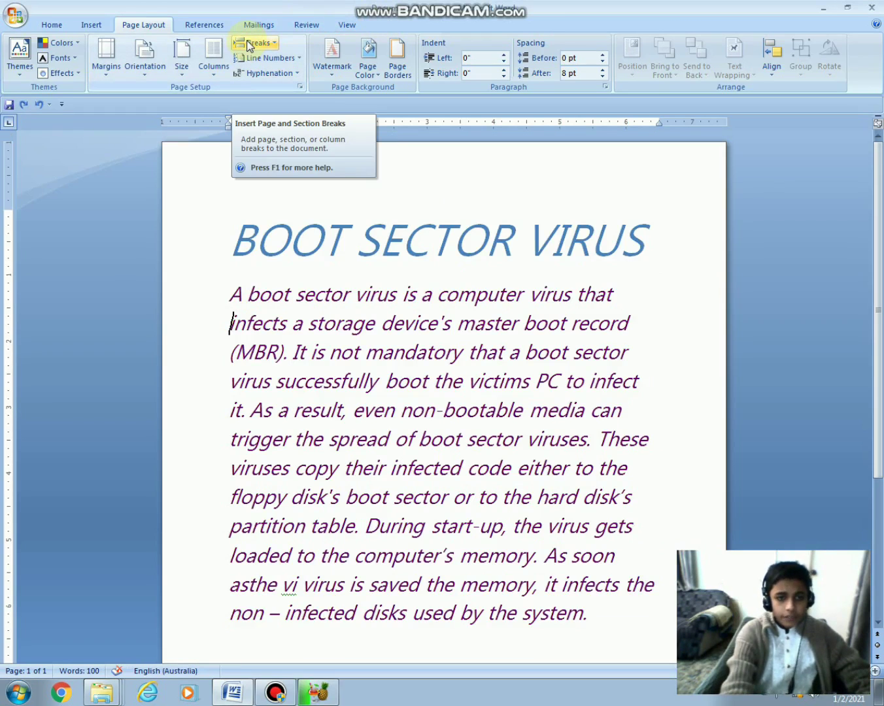
Lay out the document text in two equal columns, and switch it to three equal columns.
left_click(217, 53)
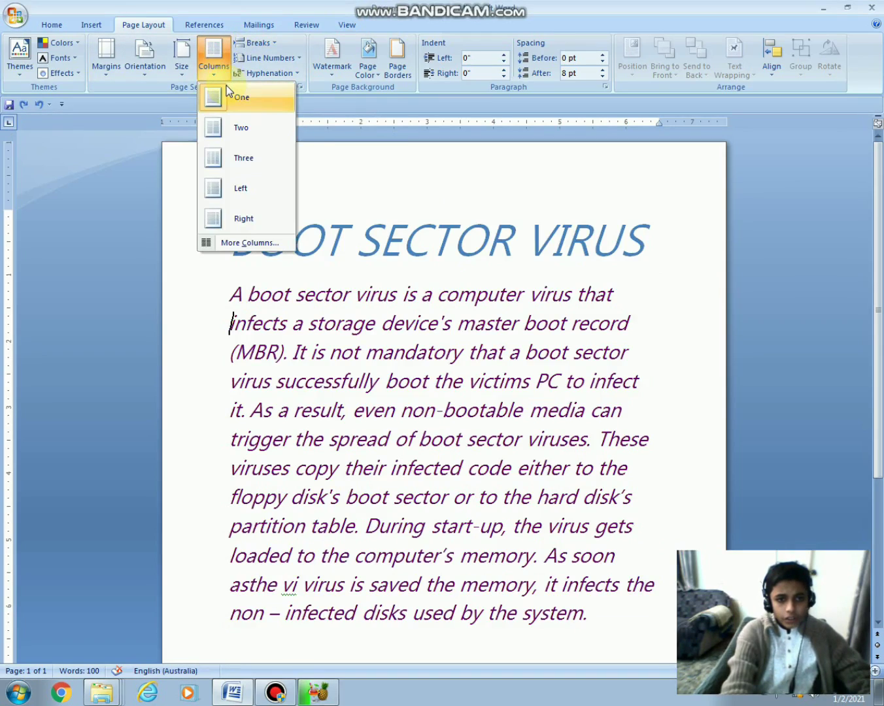
left_click(228, 126)
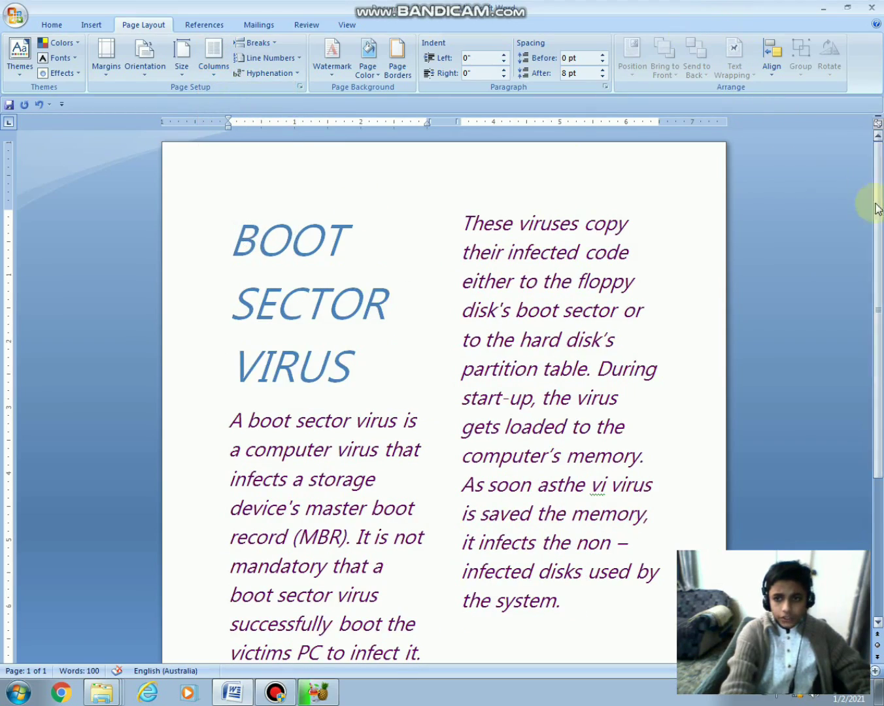
left_click_drag(878, 204, 878, 257)
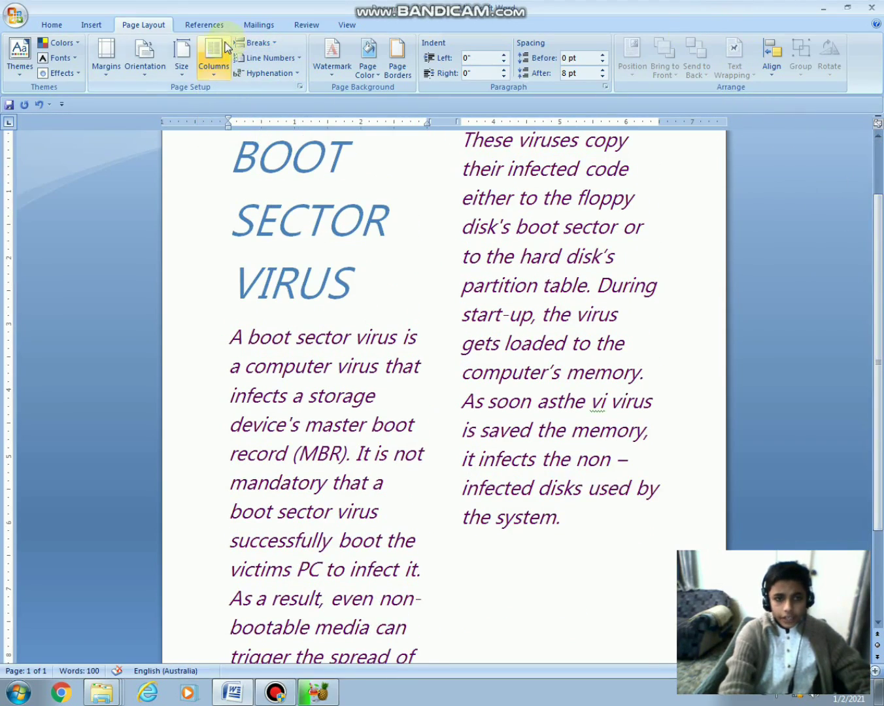
left_click(214, 56)
left_click(251, 164)
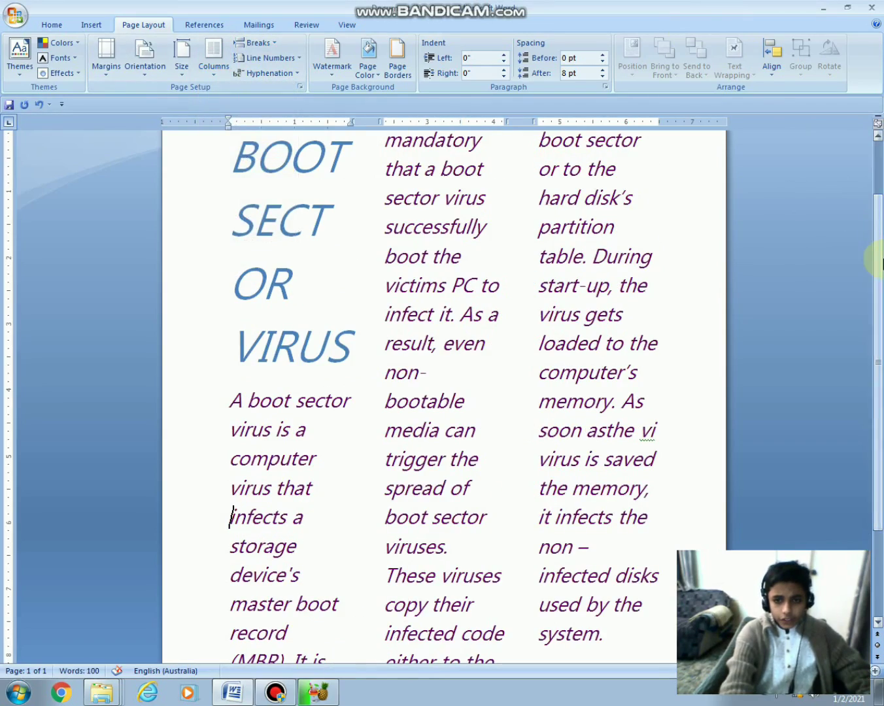
left_click_drag(874, 256, 874, 191)
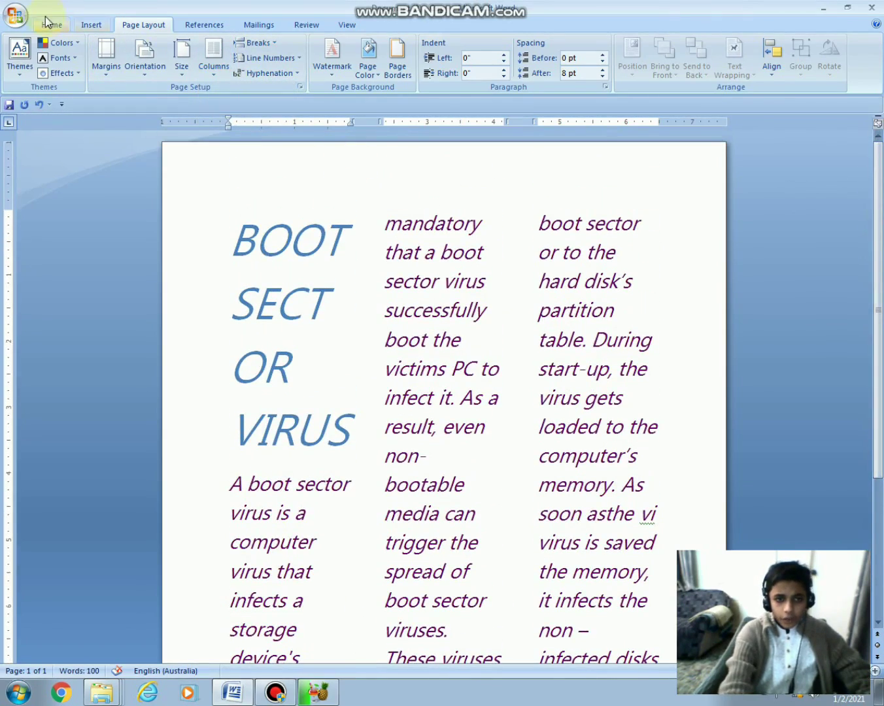
Apply the Left column preset to the document, and replace it with the Right preset.
left_click(215, 58)
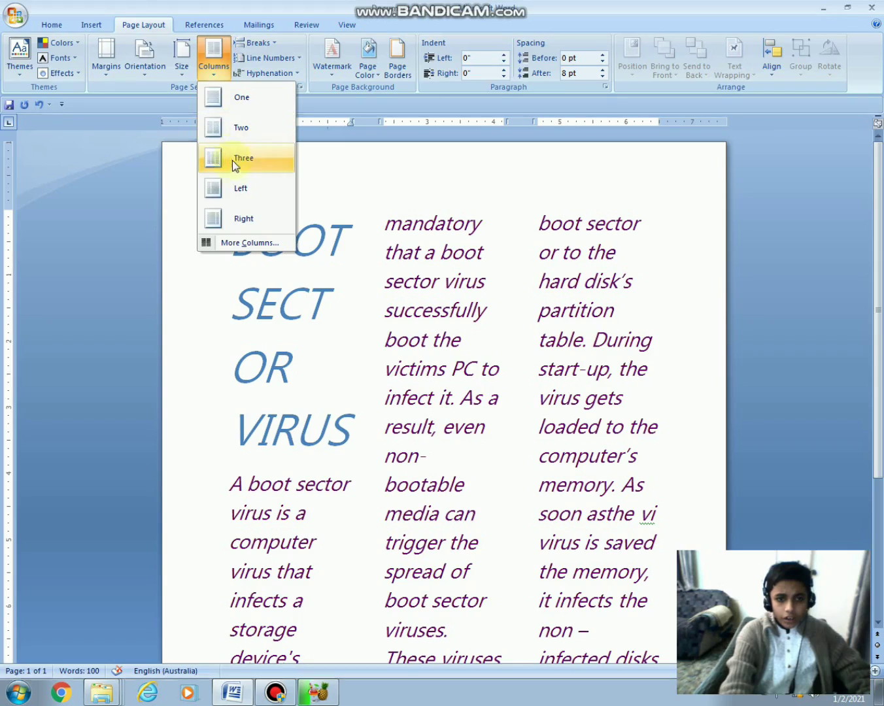
left_click(240, 186)
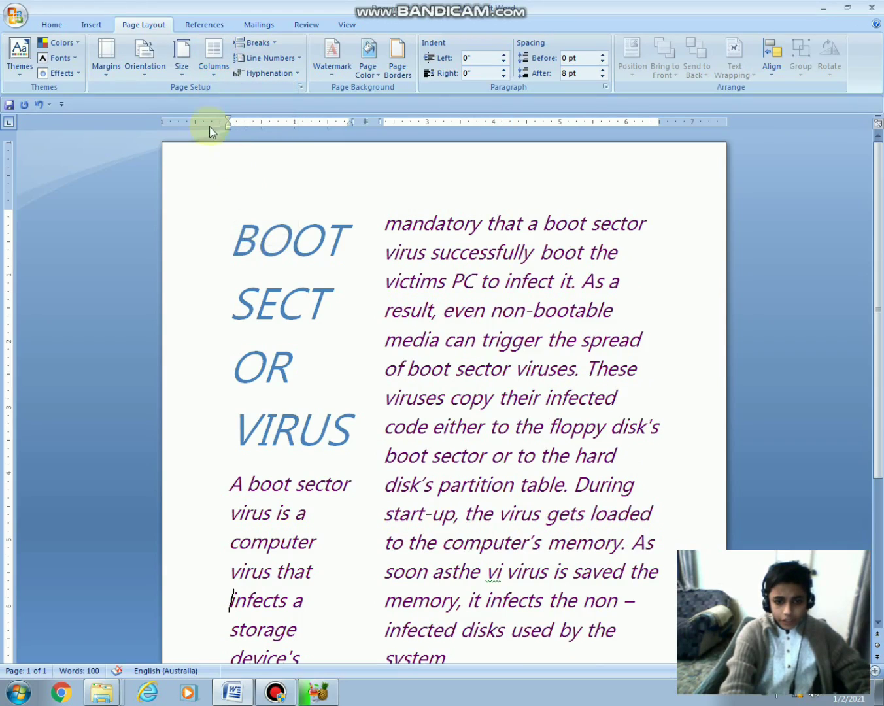
left_click(212, 65)
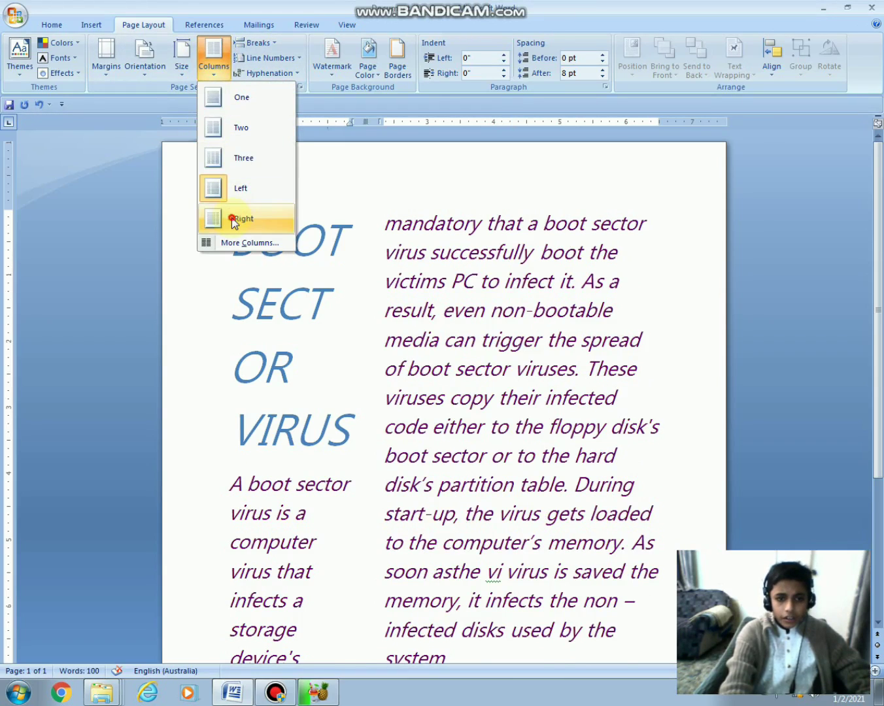
left_click(231, 220)
Try the three-column preset in the detailed column settings and raise the number of columns to 10 for the whole document.
left_click(220, 70)
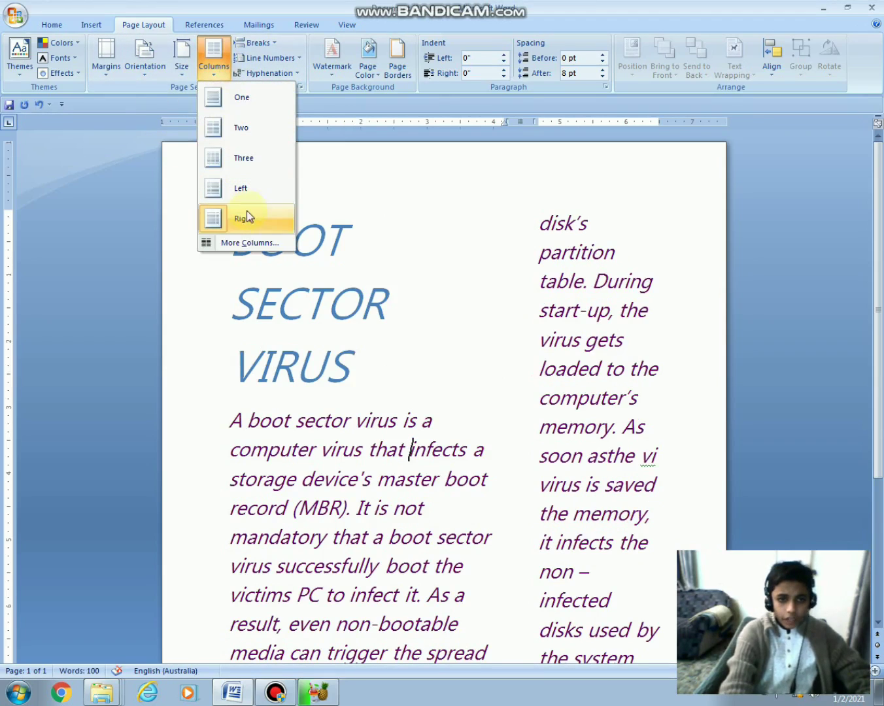
left_click(252, 241)
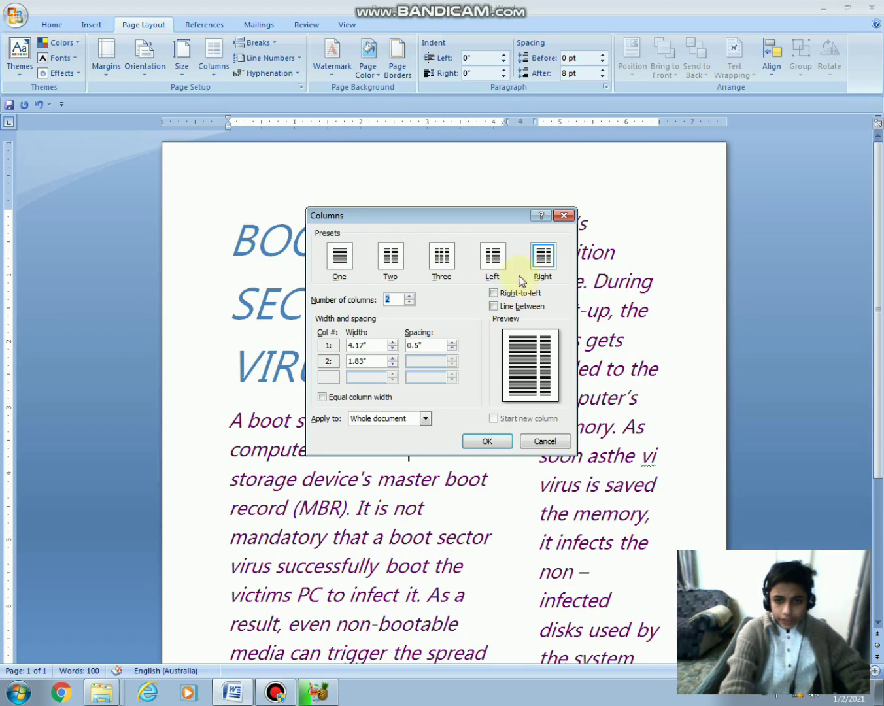
left_click(446, 263)
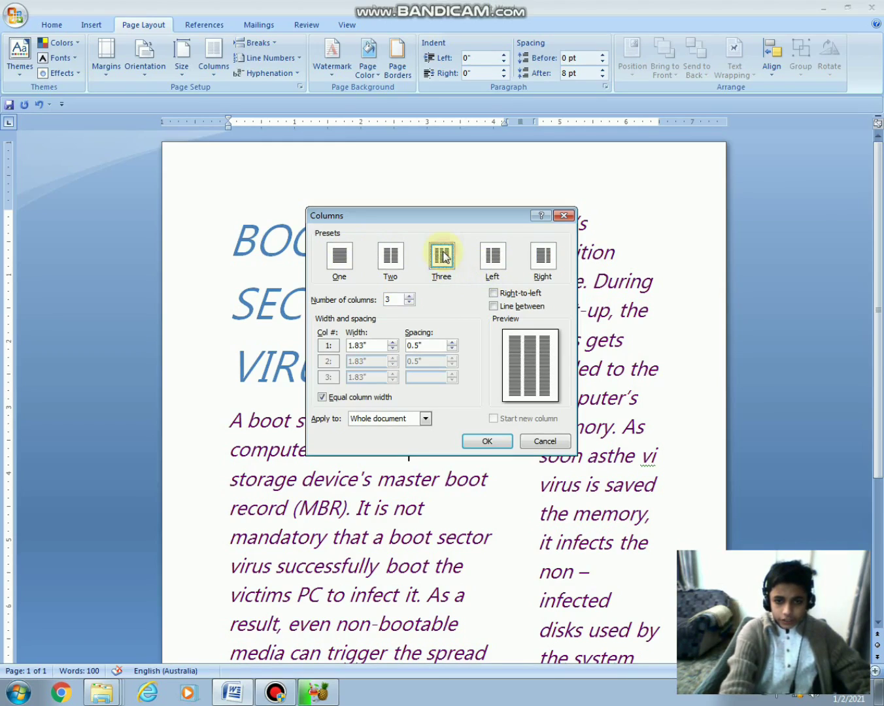
left_click(409, 304)
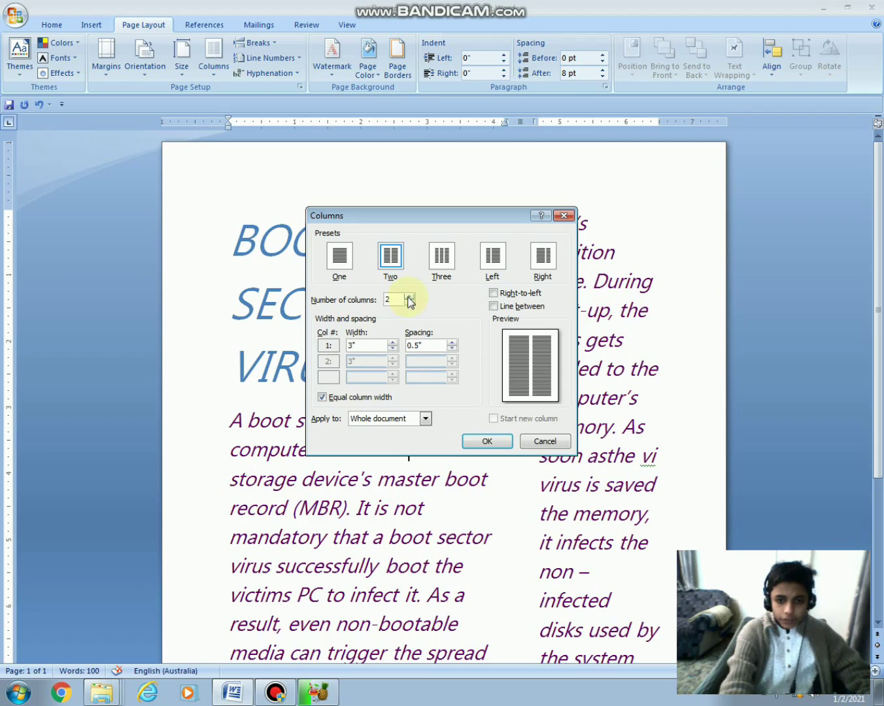
left_click(409, 297)
left_click(410, 296)
left_click(409, 297)
left_click(408, 297)
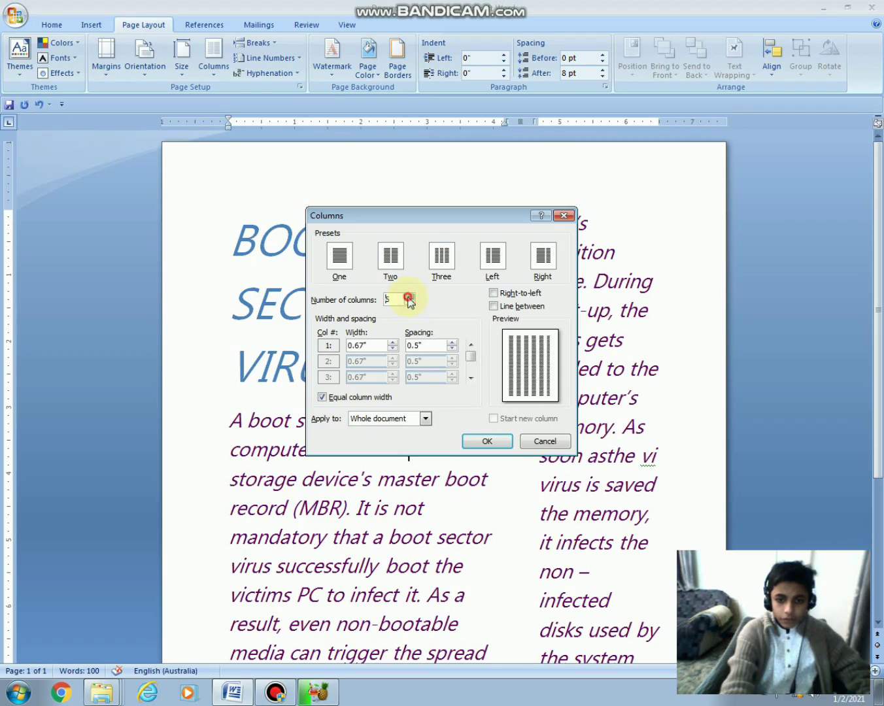
left_click(408, 297)
left_click(409, 297)
left_click(408, 297)
left_click(409, 297)
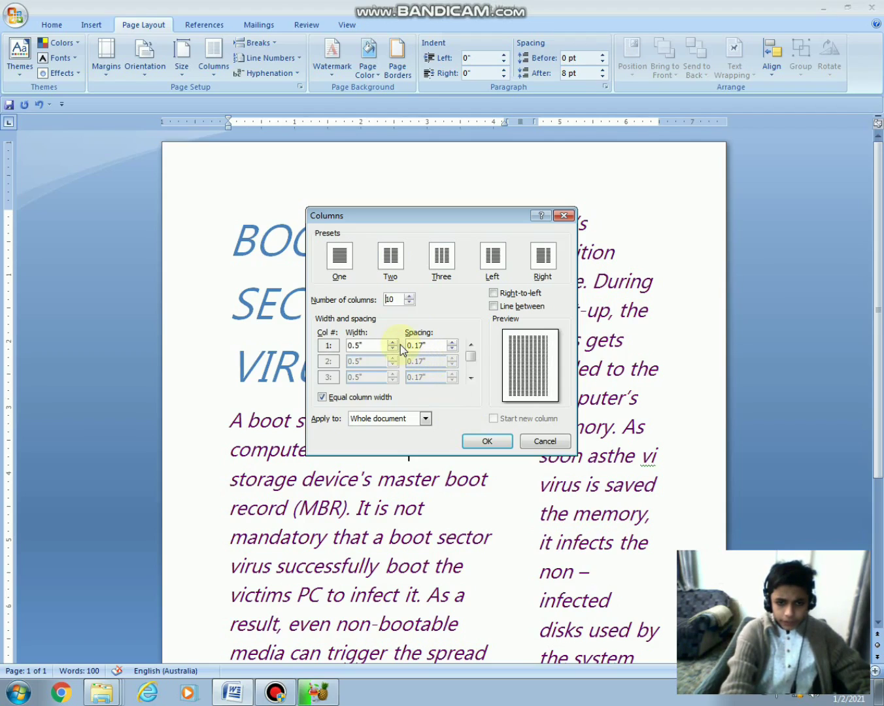
Enable lines between the columns, set the equal column width to 0.6", apply the layout and review the page.
left_click(370, 345)
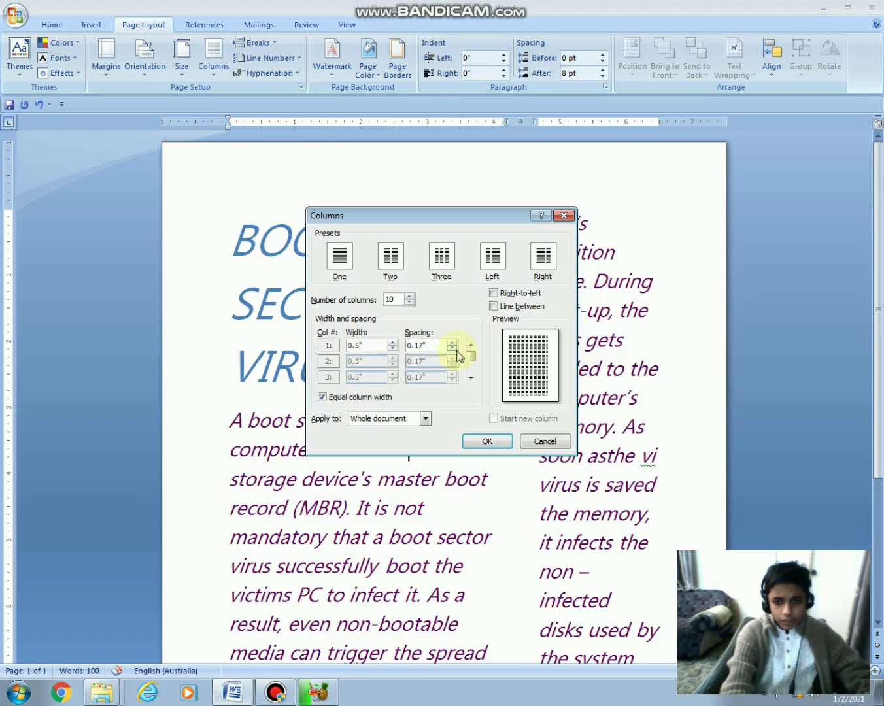
left_click(502, 313)
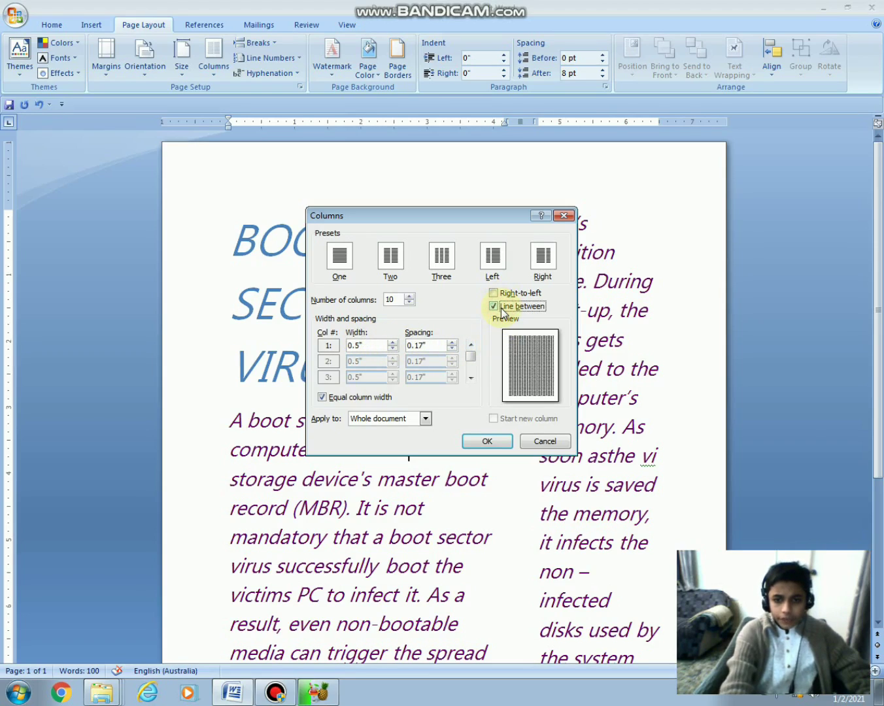
left_click(503, 313)
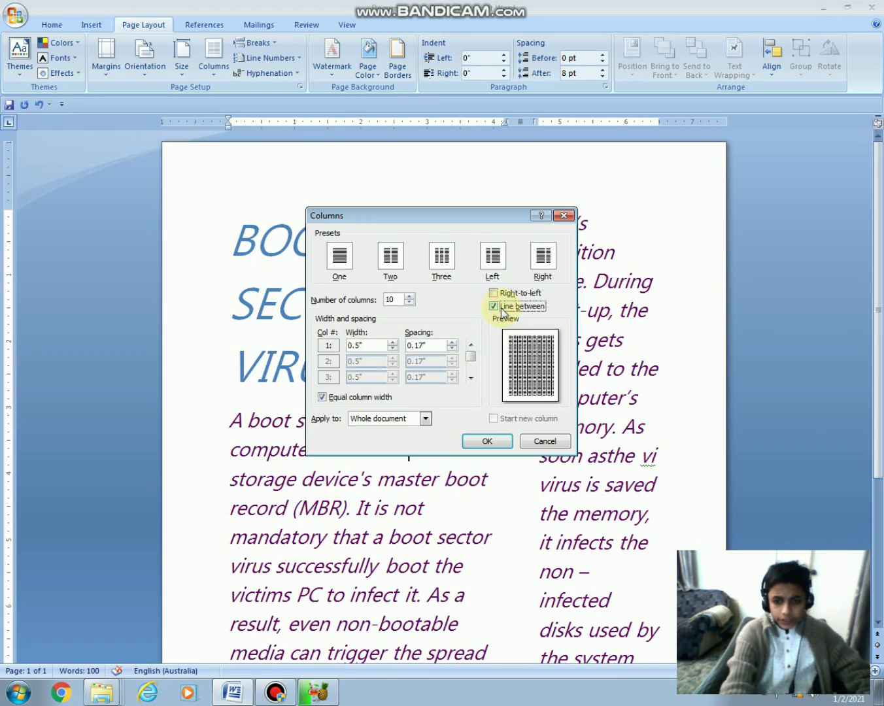
left_click(501, 311)
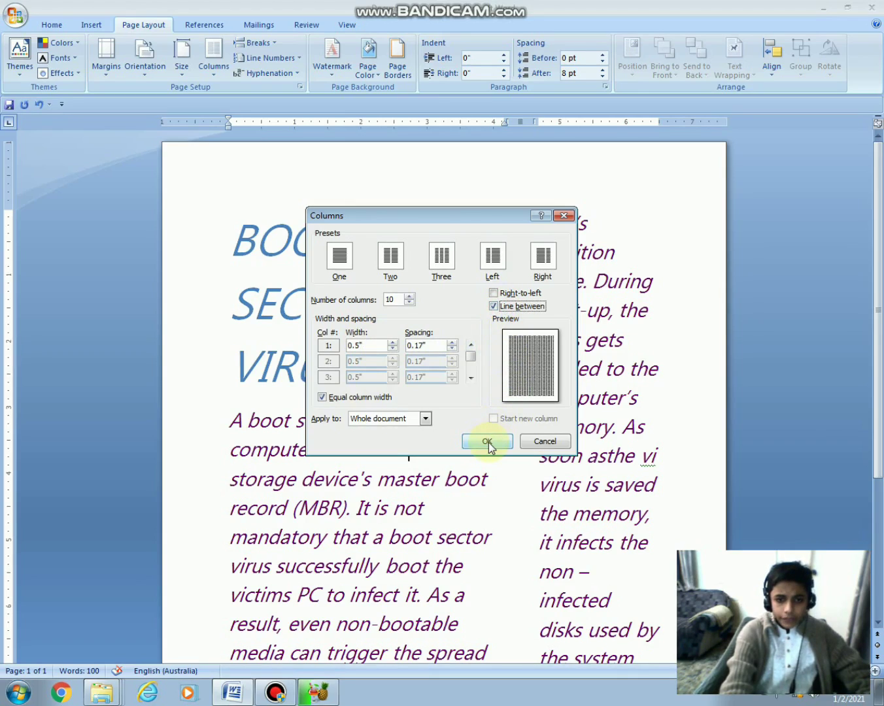
left_click(393, 348)
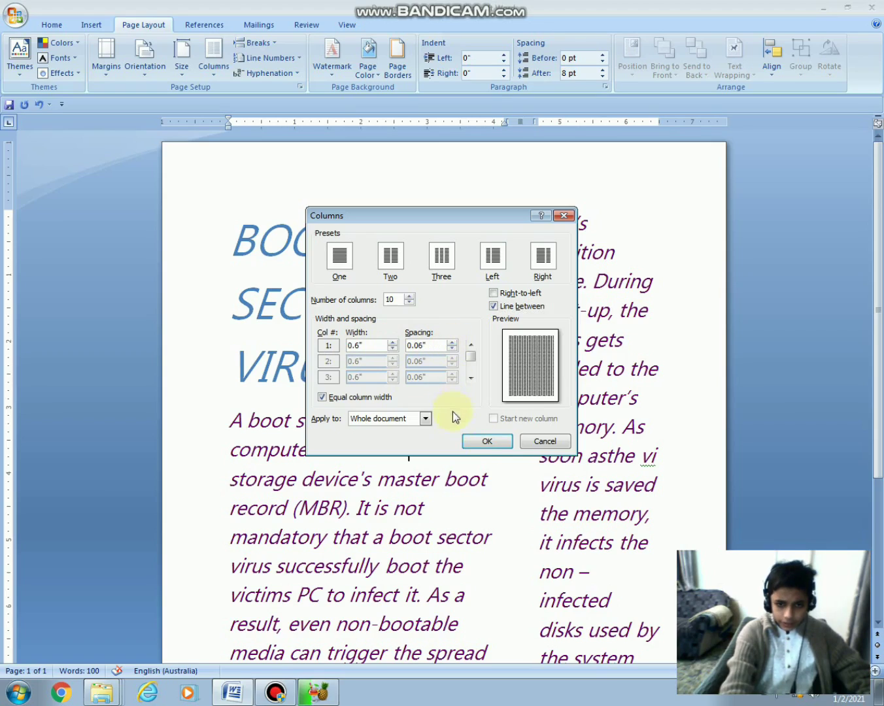
left_click(483, 442)
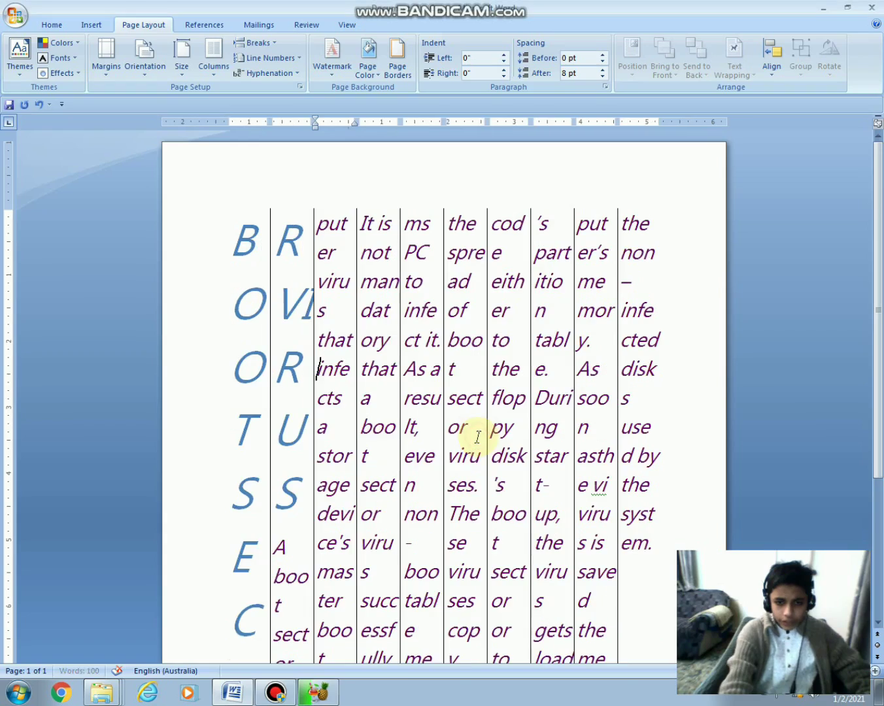
left_click_drag(876, 301, 873, 326)
left_click_drag(872, 281, 871, 320)
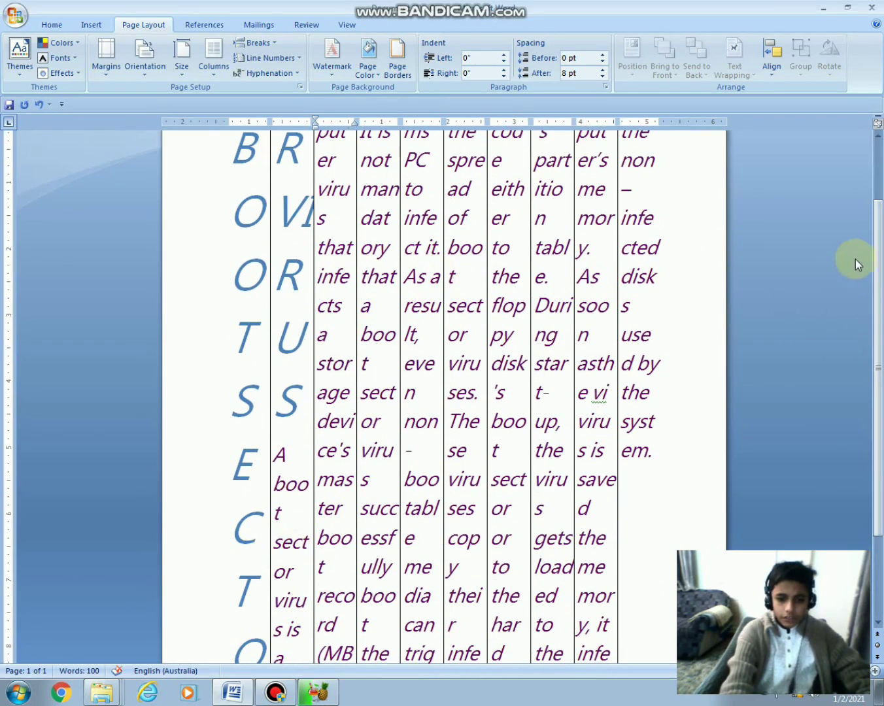
left_click_drag(876, 325, 869, 301)
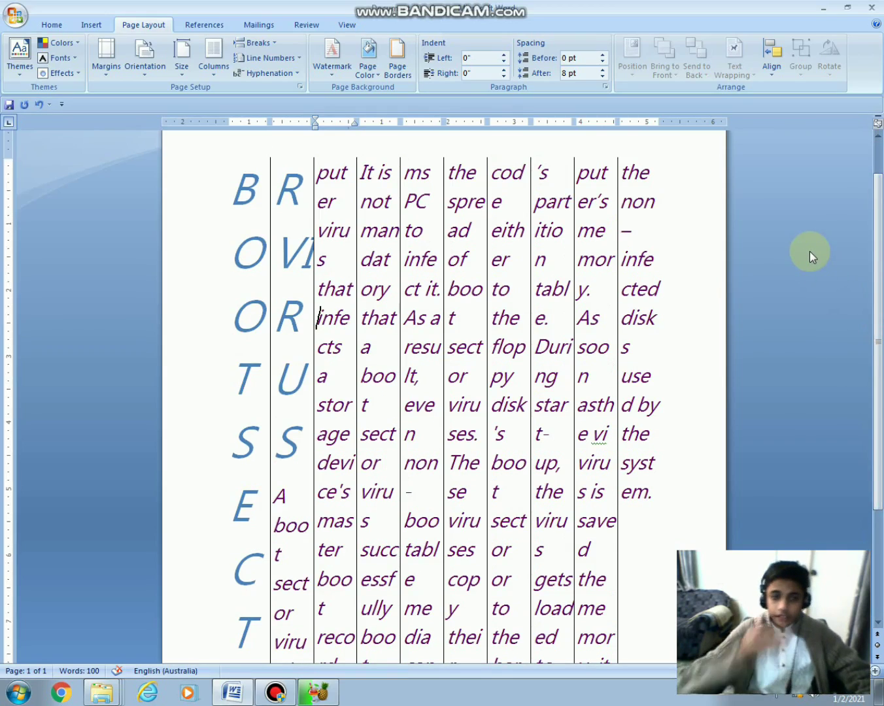
Undo all the column layouts to return the document text to a single column.
key("ctrl+z")
key("ctrl+z")
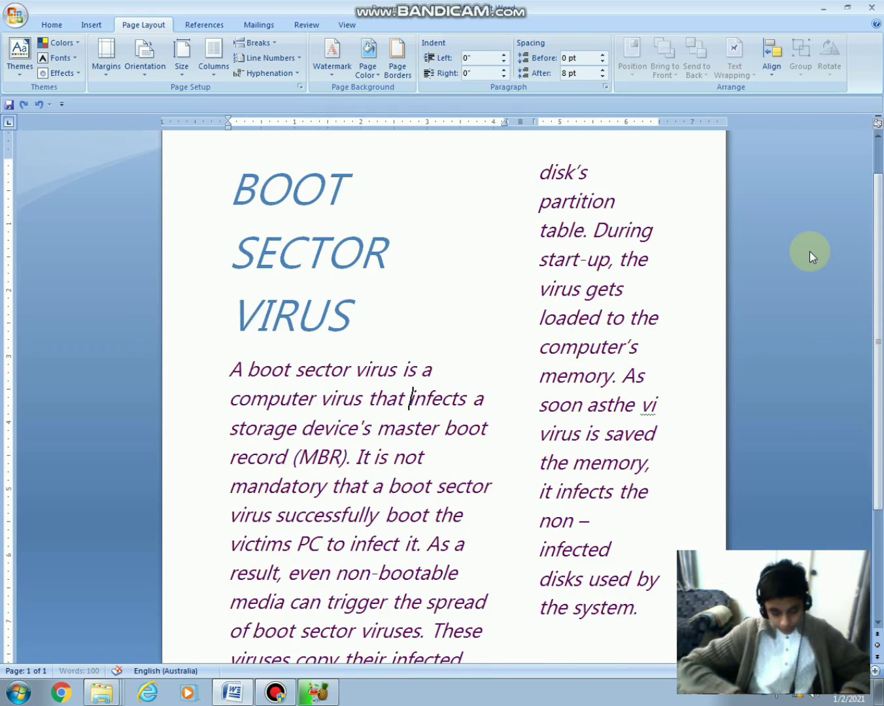
key("ctrl+z")
key("ctrl+z")
key("ctrl+z")
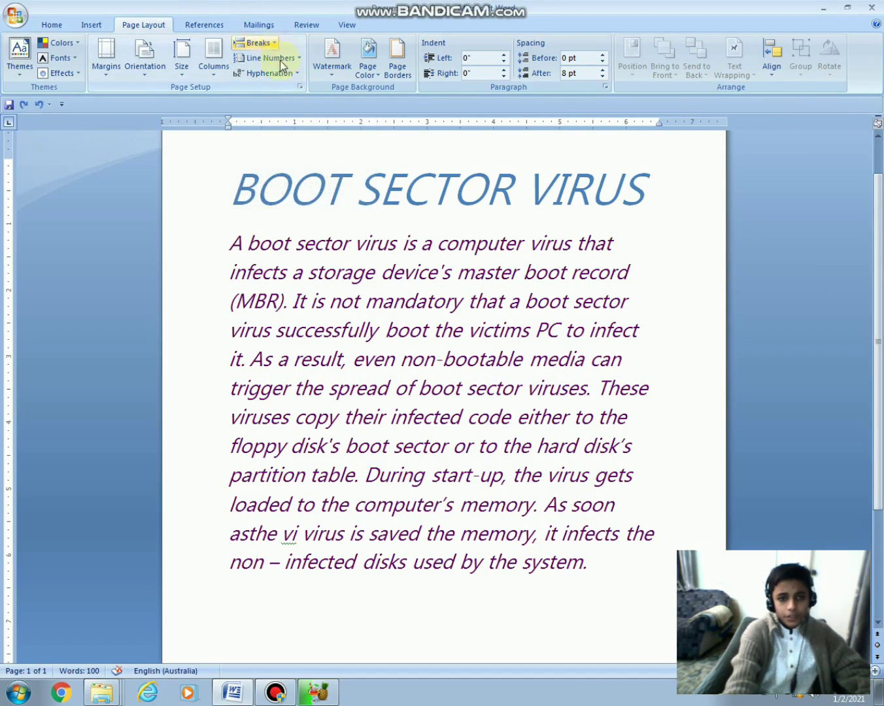
Insert a page break right after the title "BOOT SECTOR VIRUS".
left_click(647, 178)
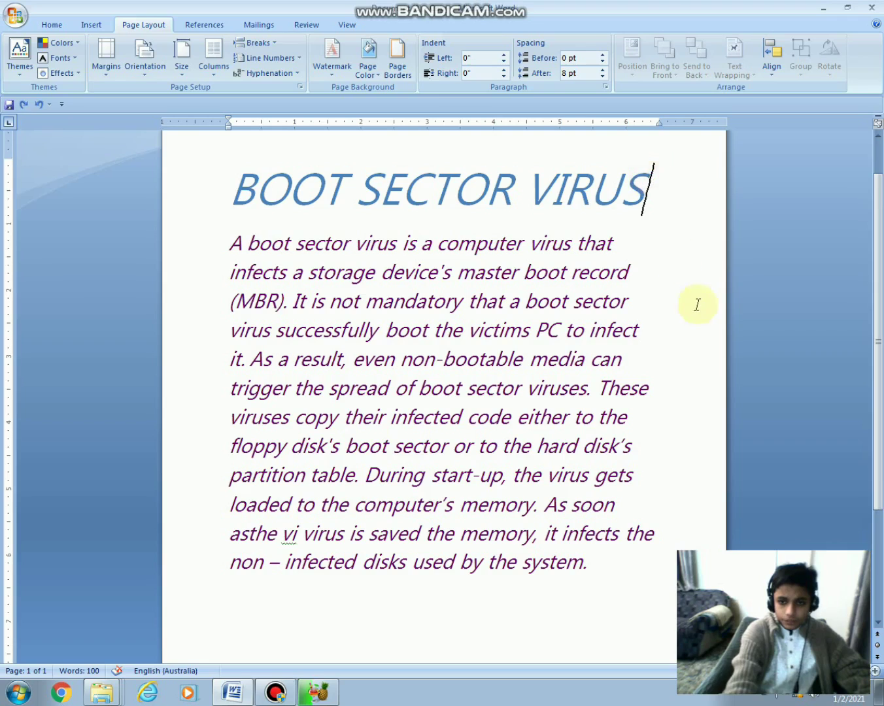
left_click(243, 44)
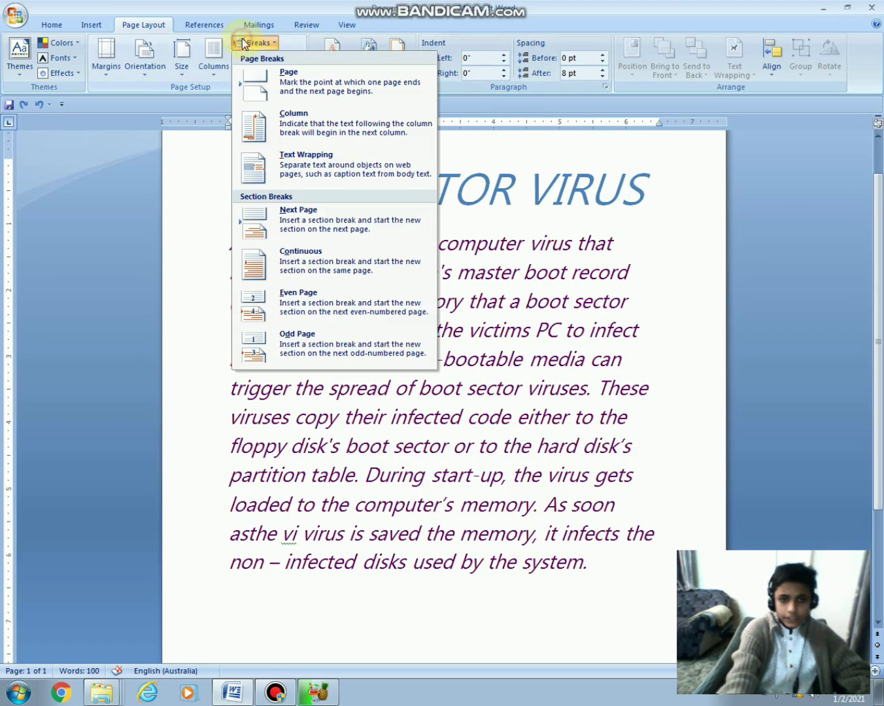
left_click(265, 73)
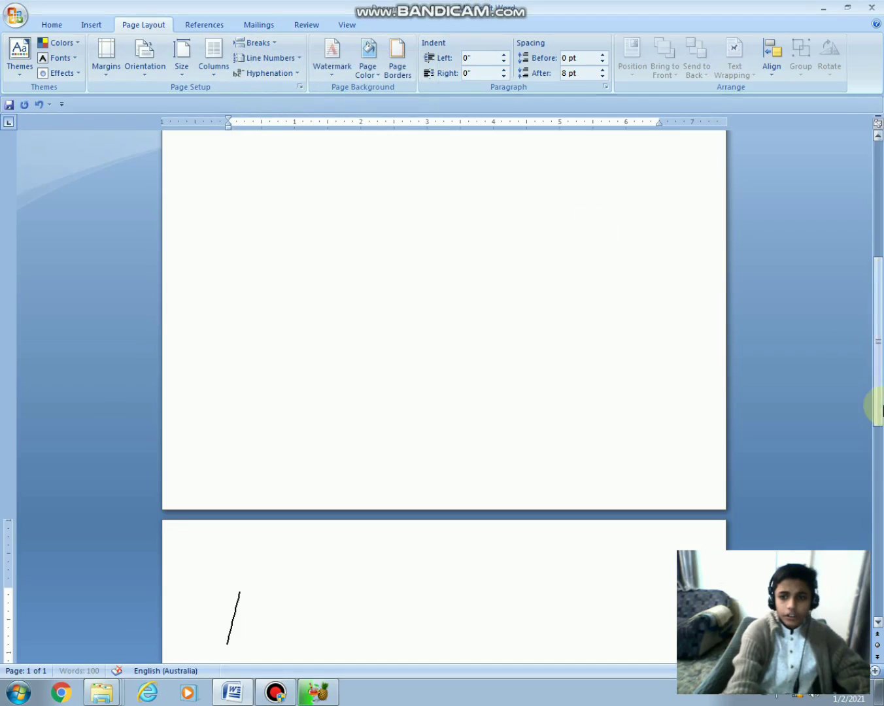
Review the pages split by the page break after the title and undo that break.
left_click_drag(870, 402, 879, 230)
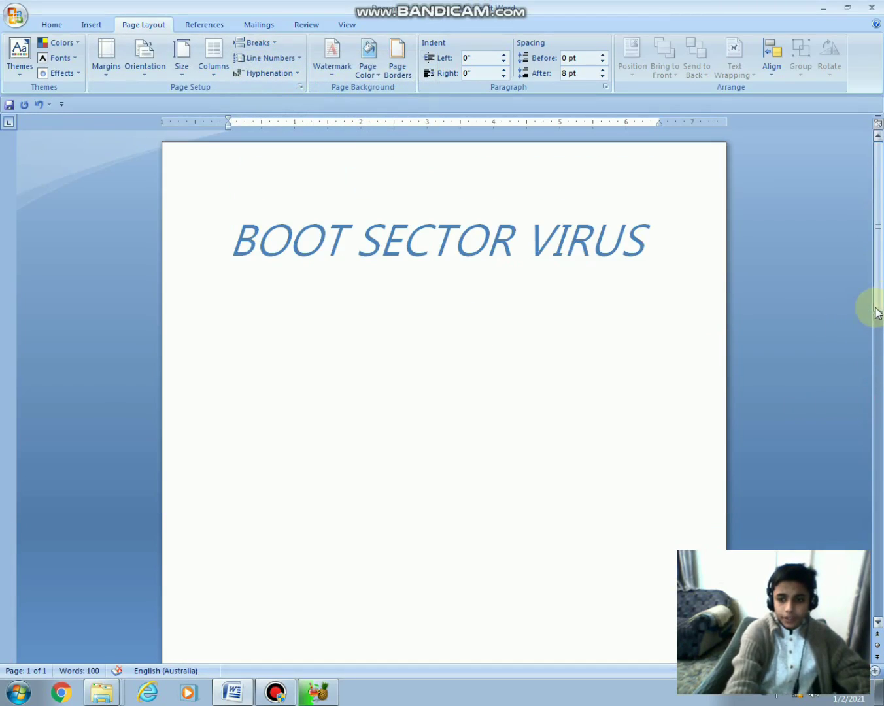
left_click_drag(877, 308, 878, 517)
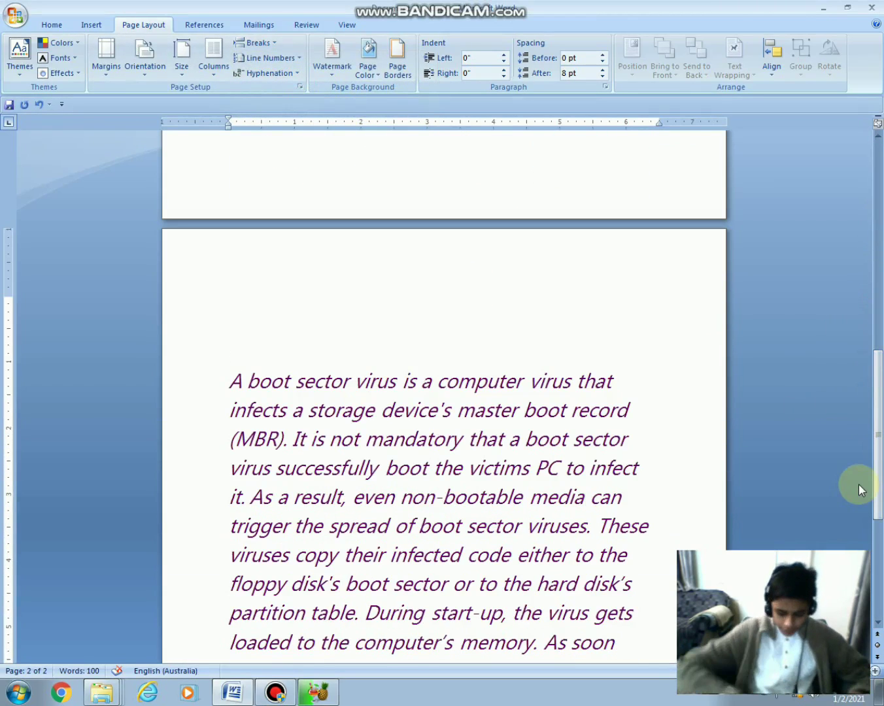
key("ctrl+z")
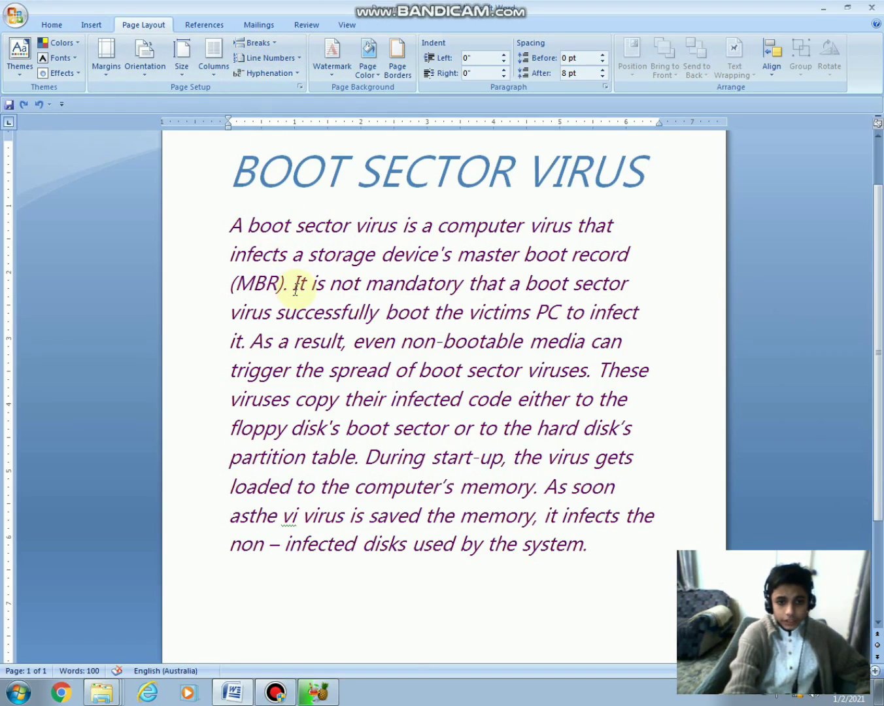
Try a column break before the sentence starting "It is not mandatory", review the pages and undo it.
left_click(255, 44)
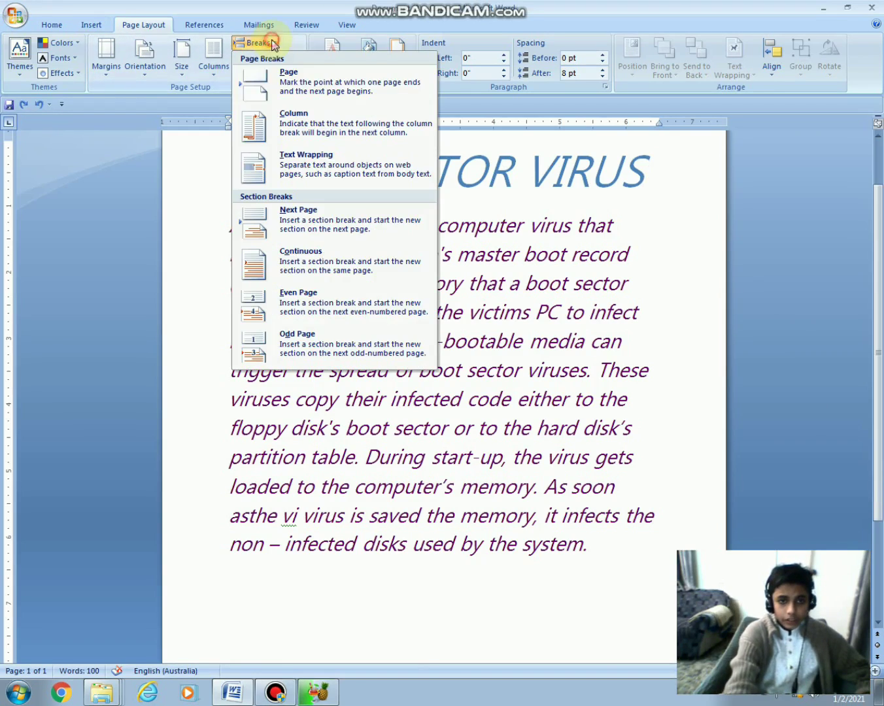
left_click(277, 121)
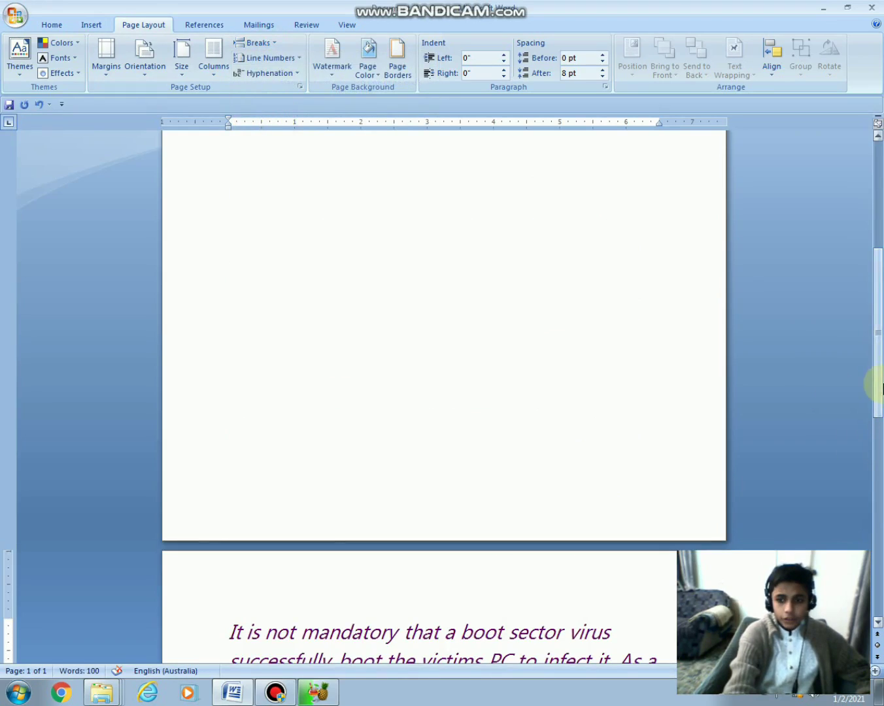
left_click_drag(875, 352, 881, 507)
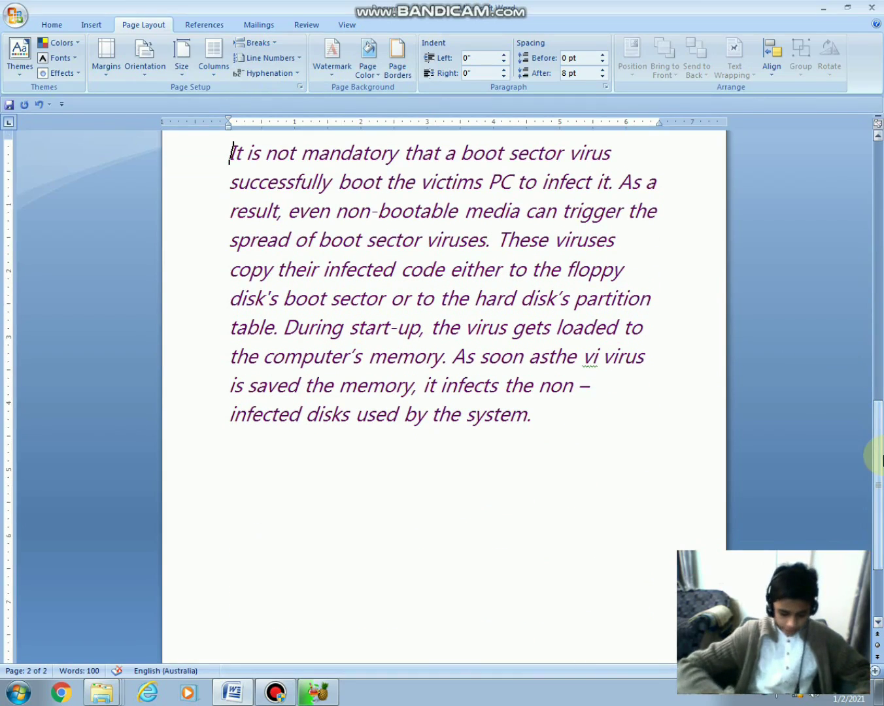
key("ctrl+z")
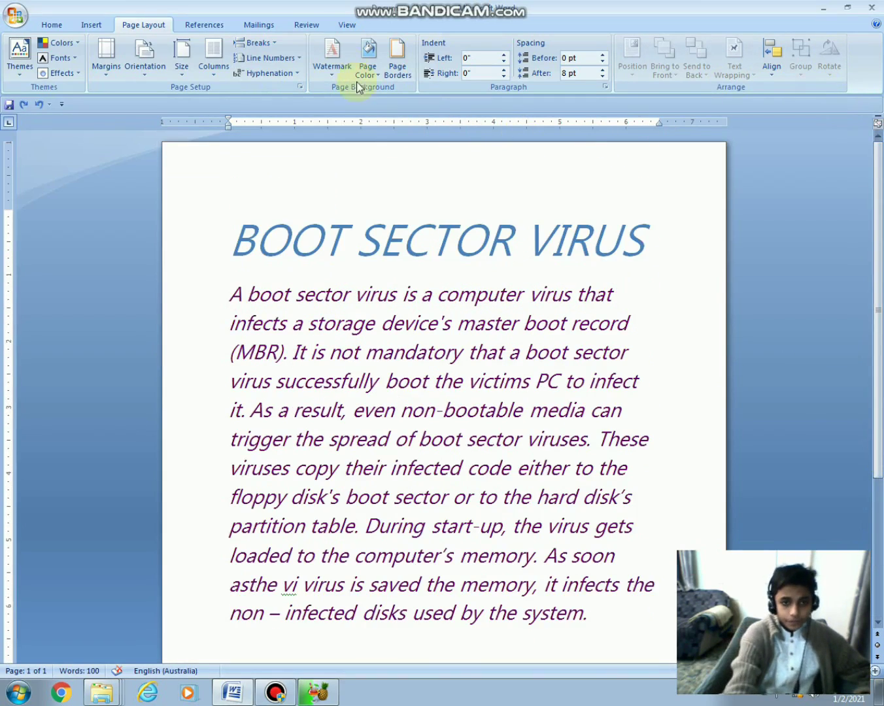
Insert a text wrapping break before the sentence starting "It is not mandatory".
left_click(273, 43)
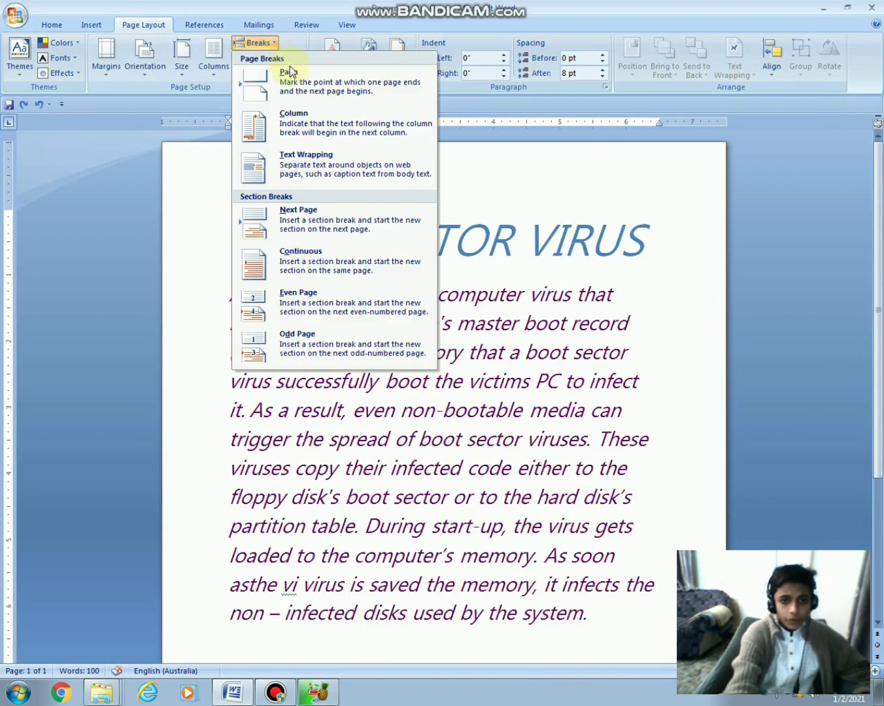
left_click(340, 159)
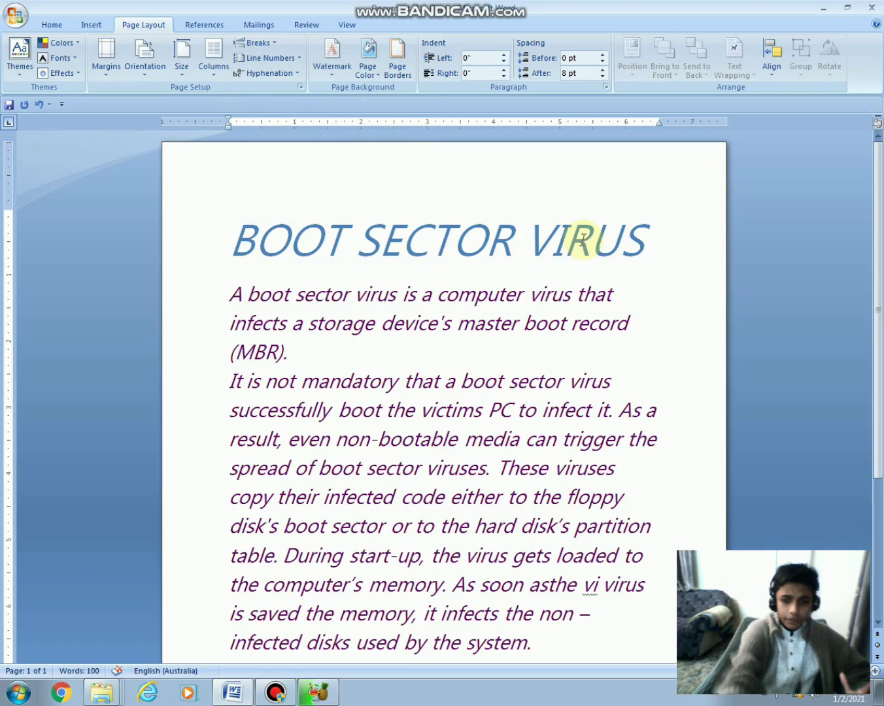
Try a Next Page section break before "It is not mandatory", review the split pages and undo it.
left_click(240, 43)
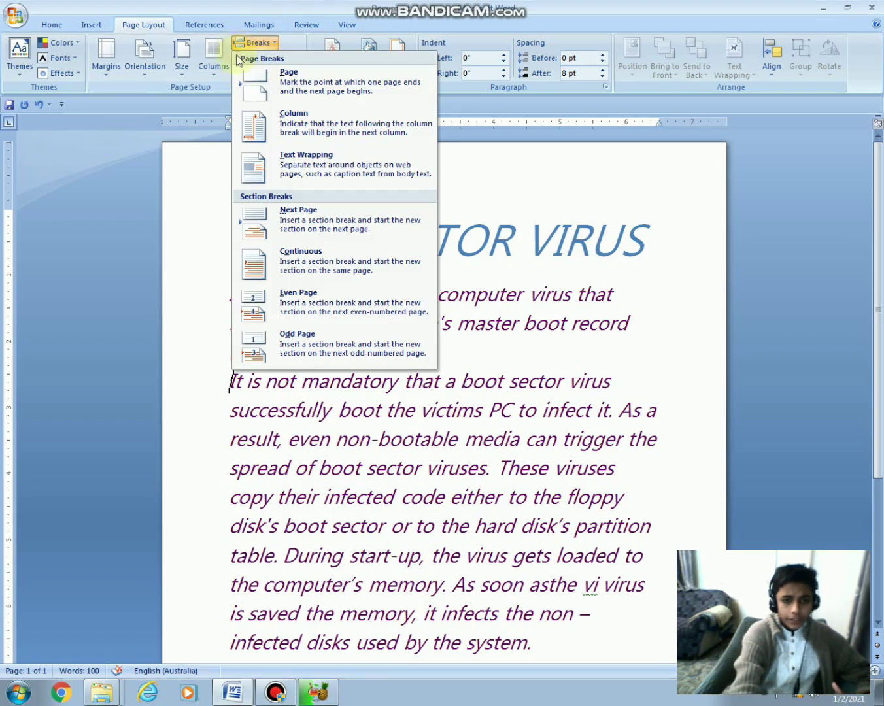
left_click(288, 221)
left_click_drag(877, 367, 876, 189)
left_click_drag(876, 256, 876, 366)
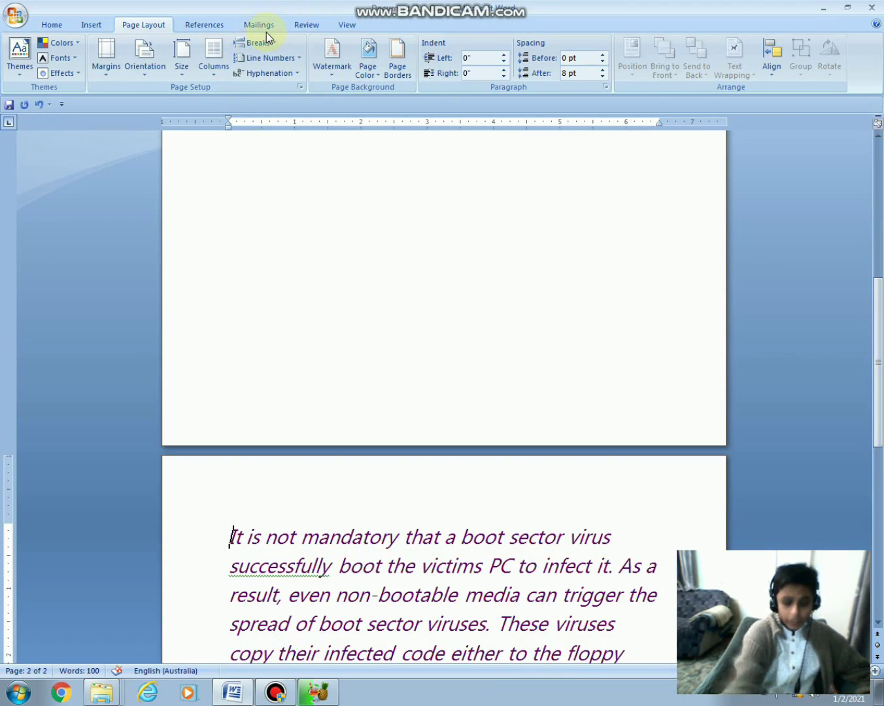
key("ctrl+z")
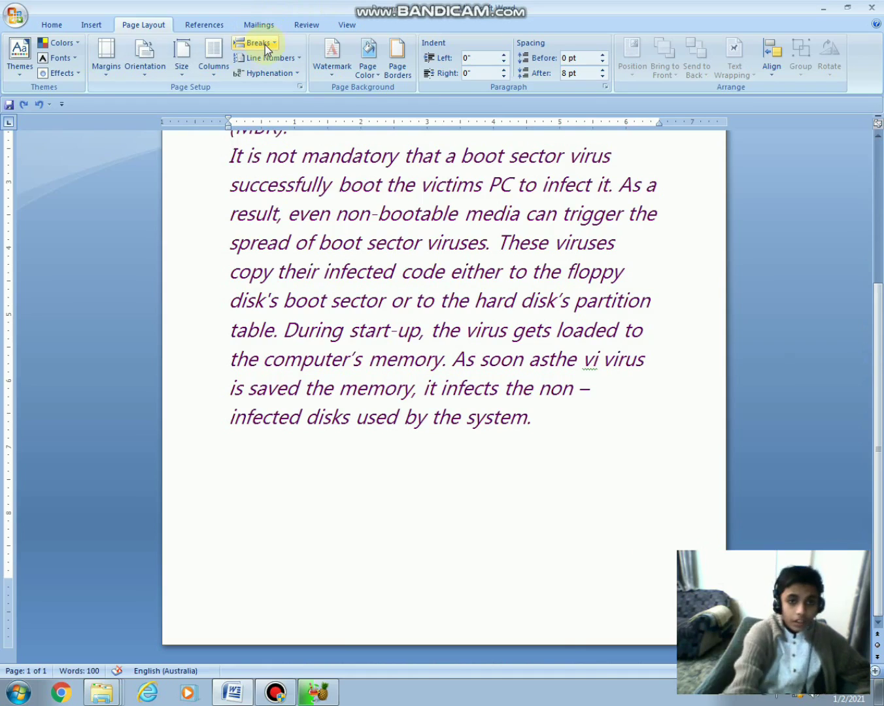
Insert a Continuous section break before "It is not mandatory" and review the page.
left_click(265, 44)
left_click(249, 258)
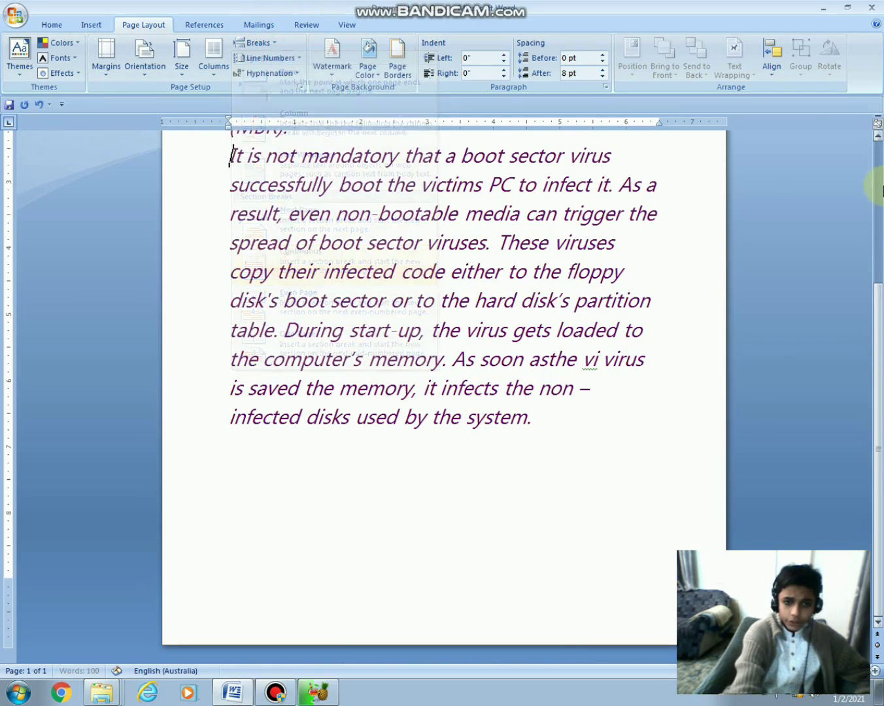
left_click_drag(877, 296, 878, 105)
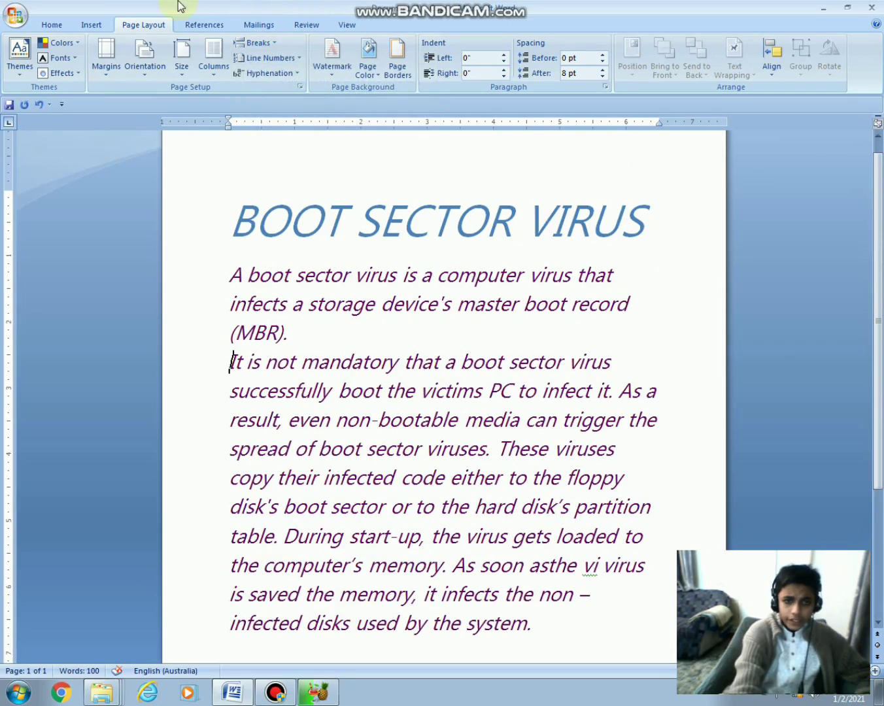
Try an Even Page and an Odd Page section break before "It is not mandatory", then undo both.
left_click(255, 43)
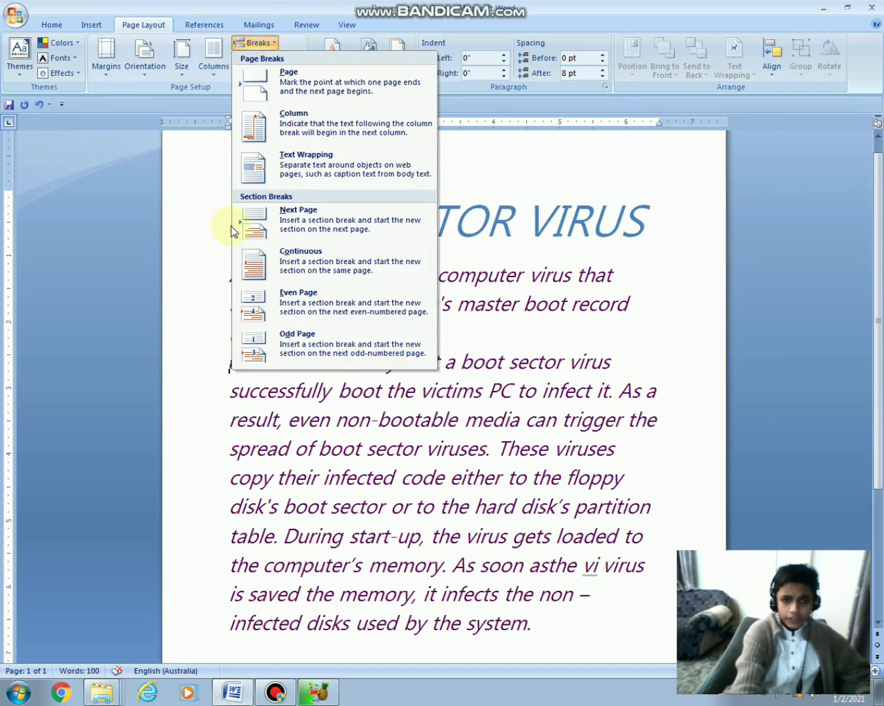
left_click(235, 306)
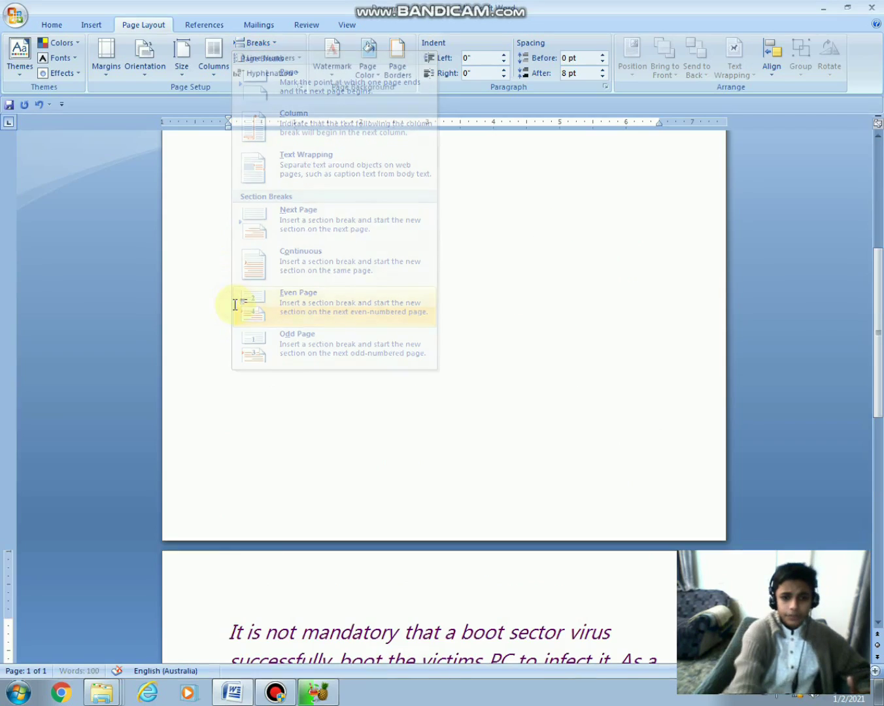
left_click_drag(876, 336, 877, 228)
left_click(258, 42)
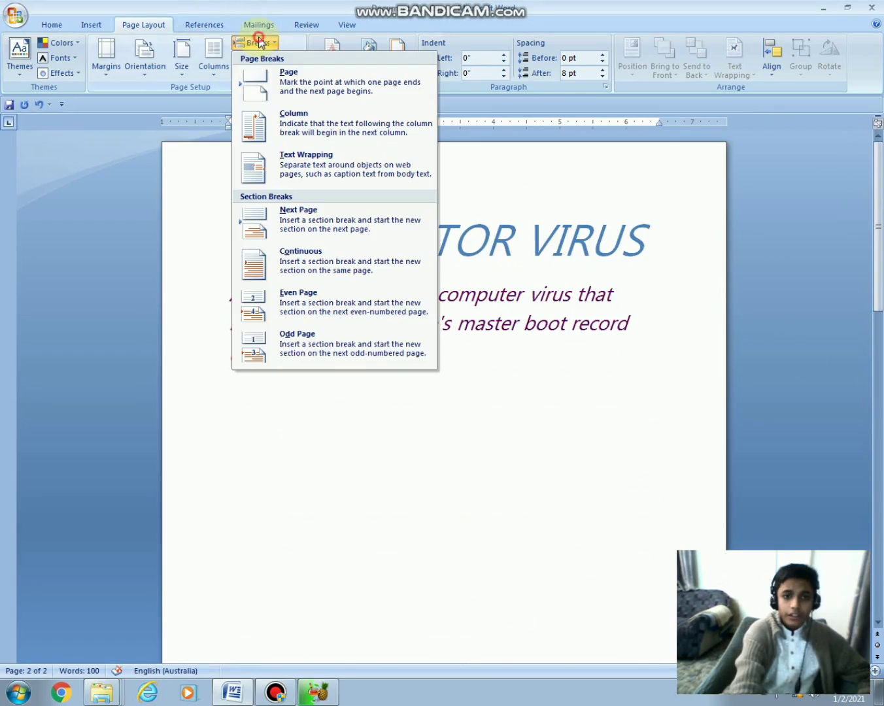
left_click(336, 363)
left_click_drag(879, 418, 847, 154)
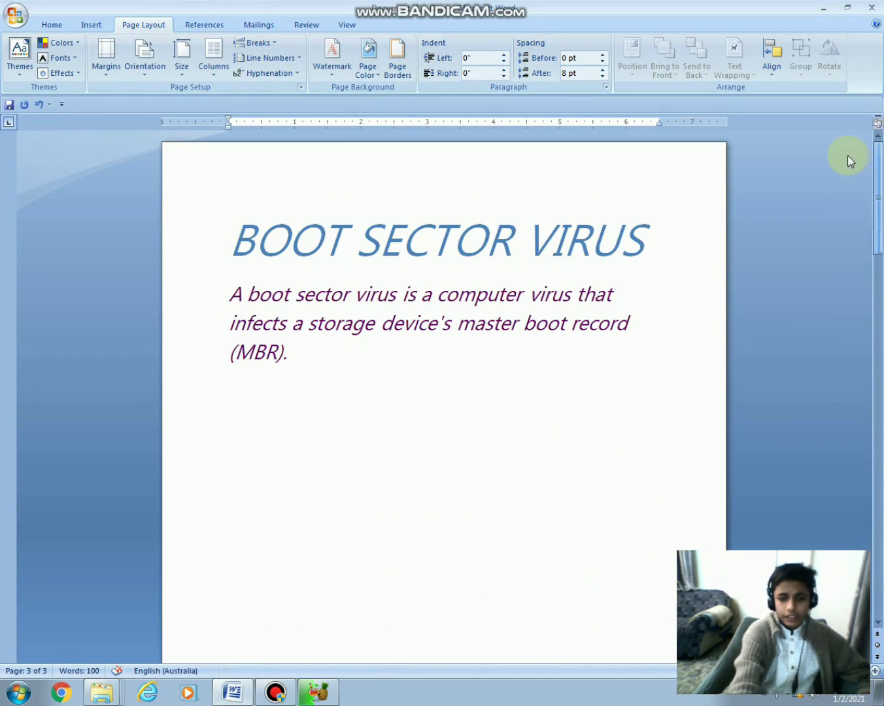
key("ctrl+z")
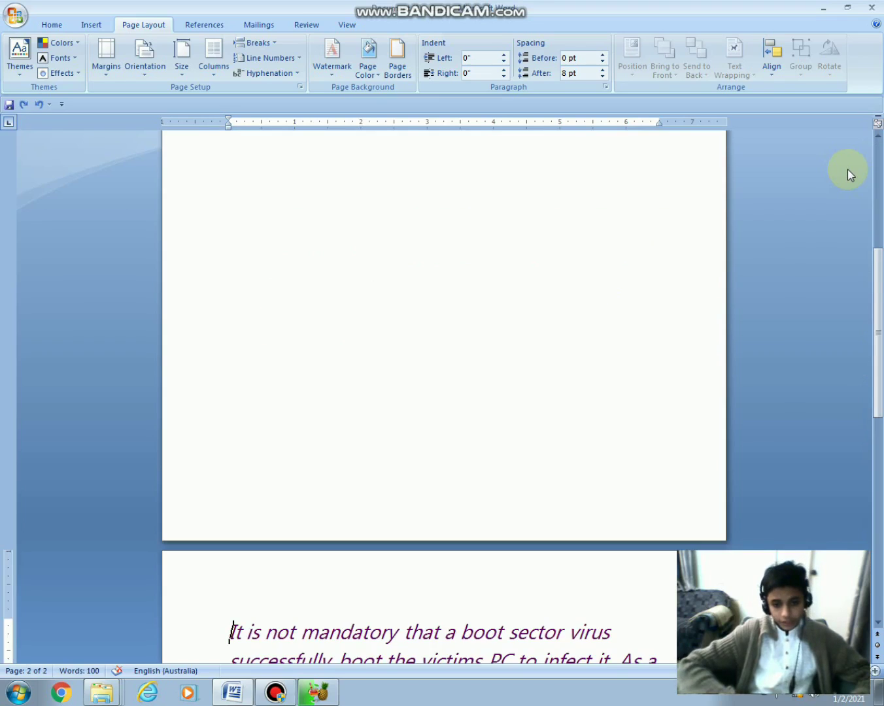
key("ctrl+z")
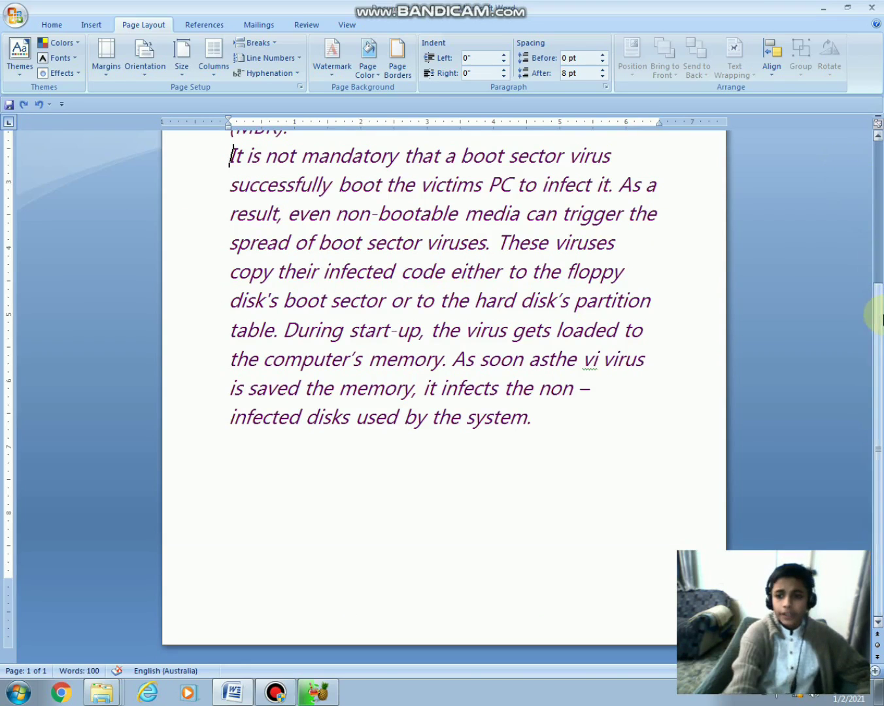
Apply continuous line numbering to the section containing the title "BOOT SECTOR VIRUS".
left_click_drag(881, 320, 873, 170)
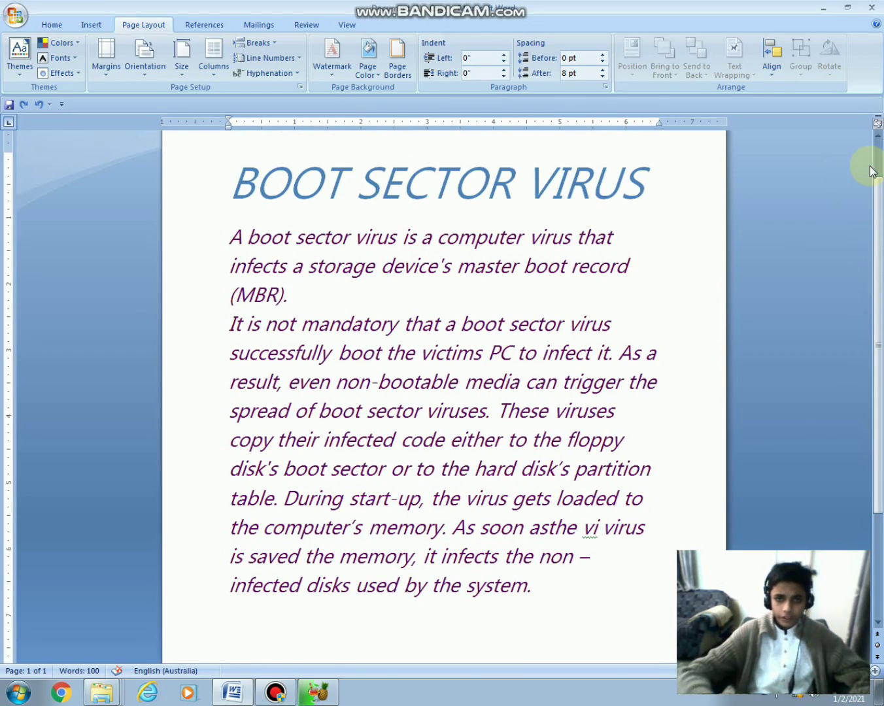
left_click_drag(877, 206, 881, 178)
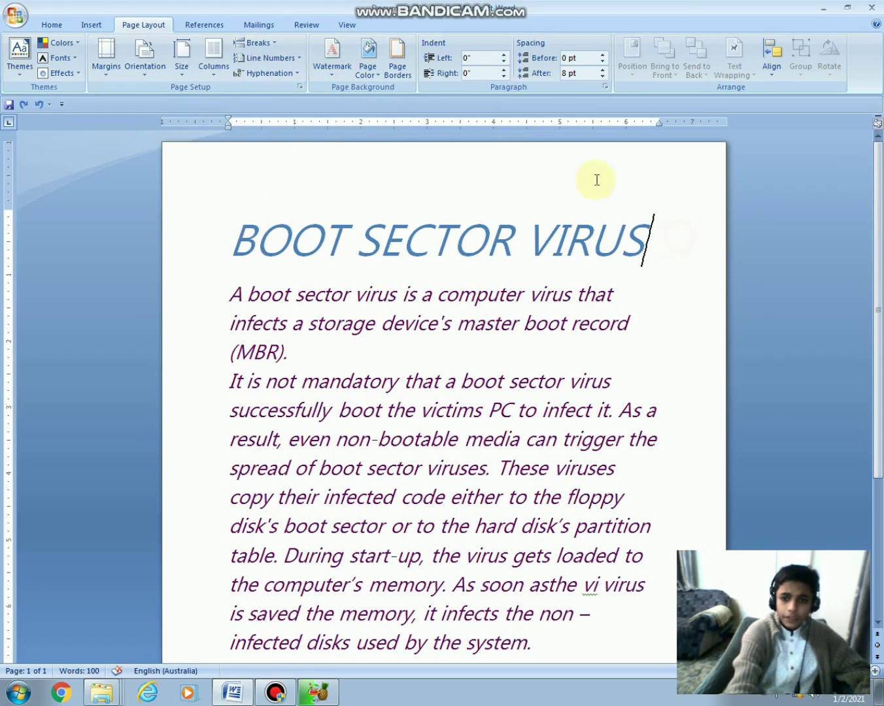
left_click(289, 63)
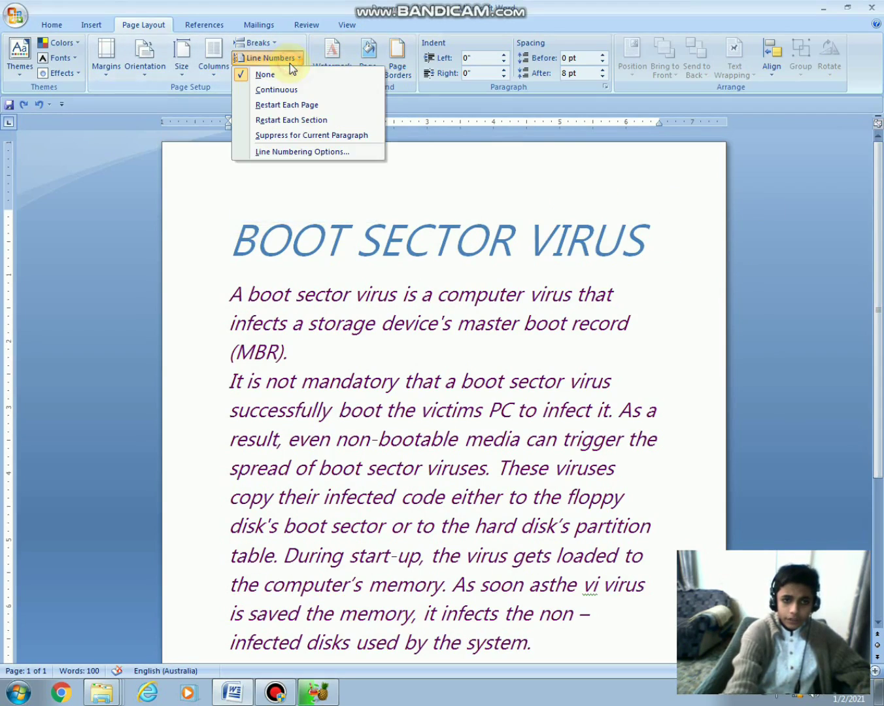
left_click(289, 85)
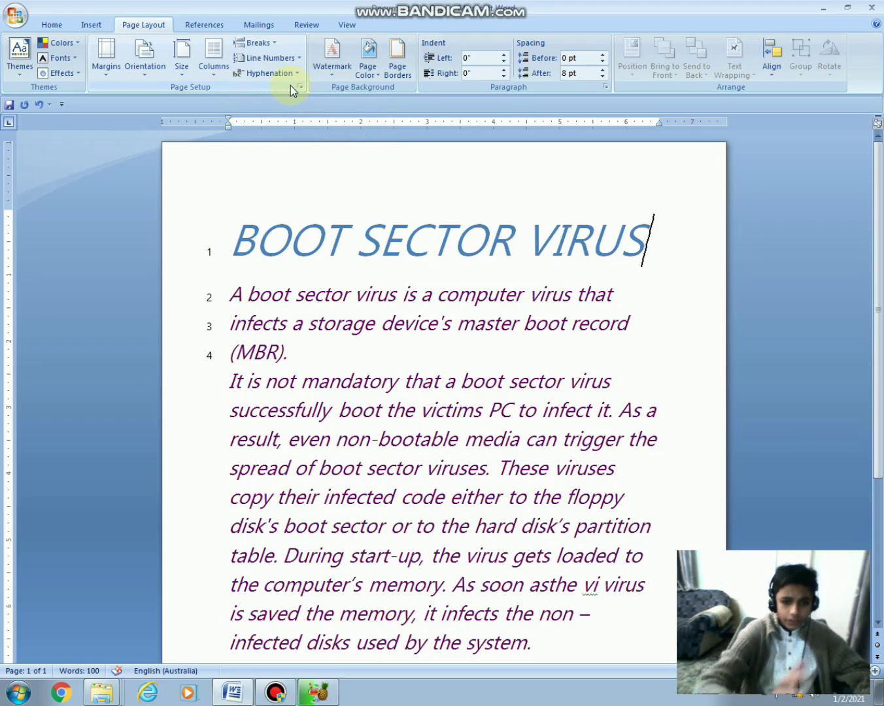